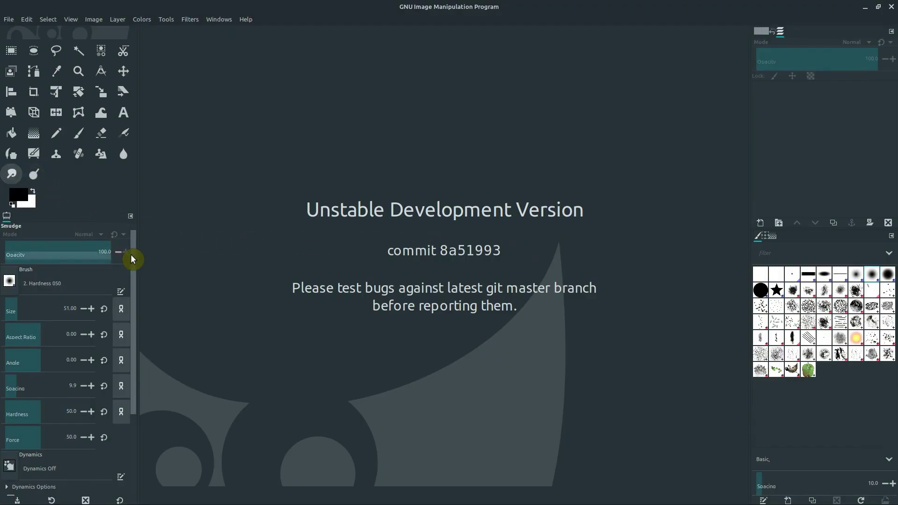
# Open IMG_7581.jpg from Pictures > PhotoShoot, keeping its embedded sRGB colour profile
pyautogui.moveTo(132, 258); pyautogui.dragTo(133, 341)
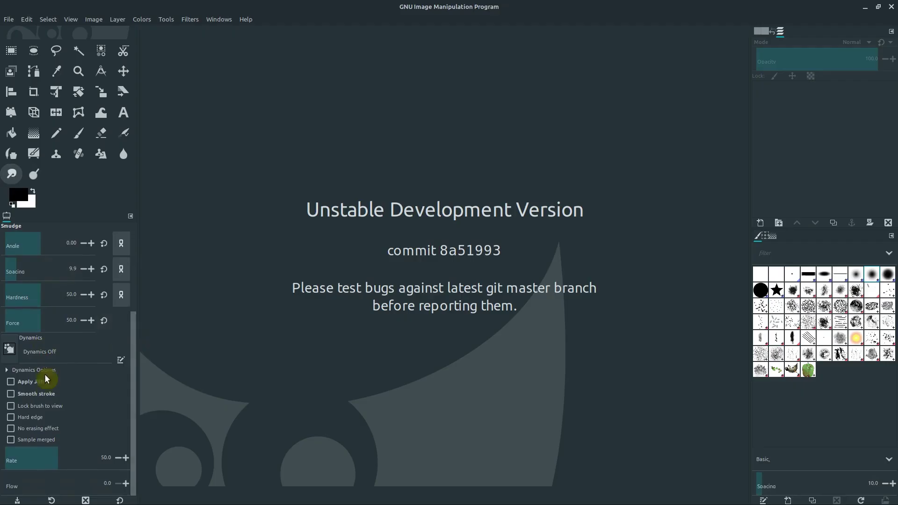
pyautogui.moveTo(137, 422)
pyautogui.mouseDown()
pyautogui.moveTo(142, 350)
pyautogui.moveTo(111, 280)
pyautogui.mouseUp()
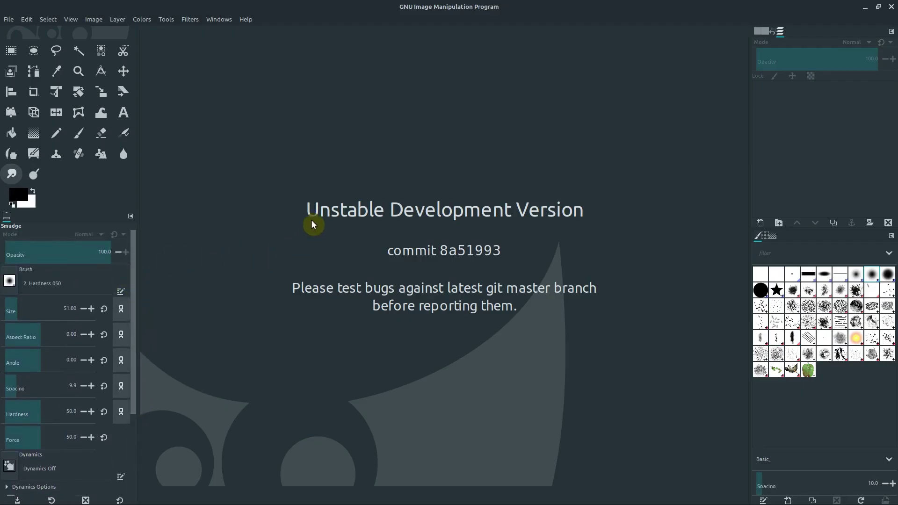
pyautogui.click(12, 23)
pyautogui.click(24, 66)
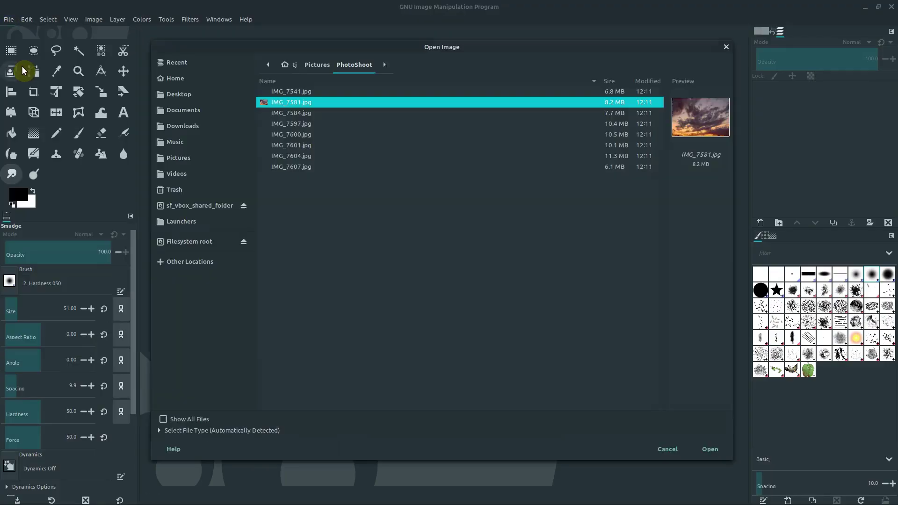
pyautogui.click(184, 160)
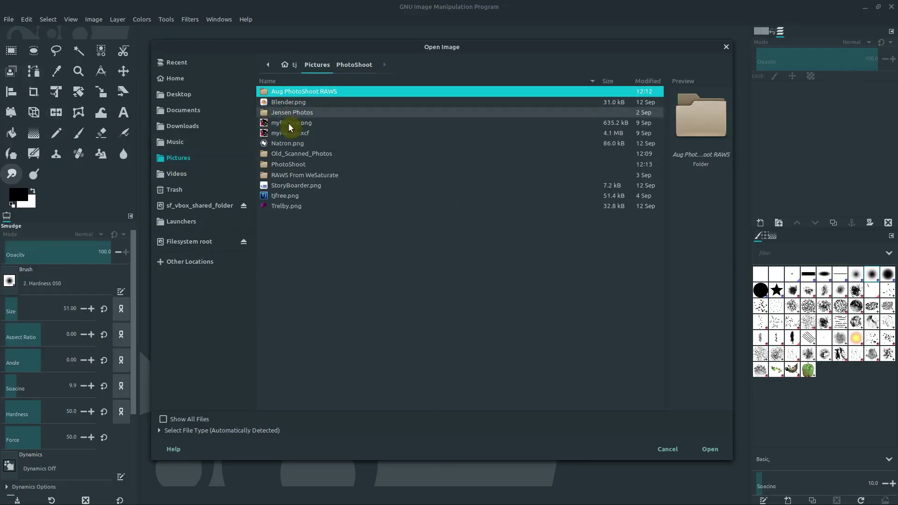
pyautogui.doubleClick(294, 166)
pyautogui.click(280, 103)
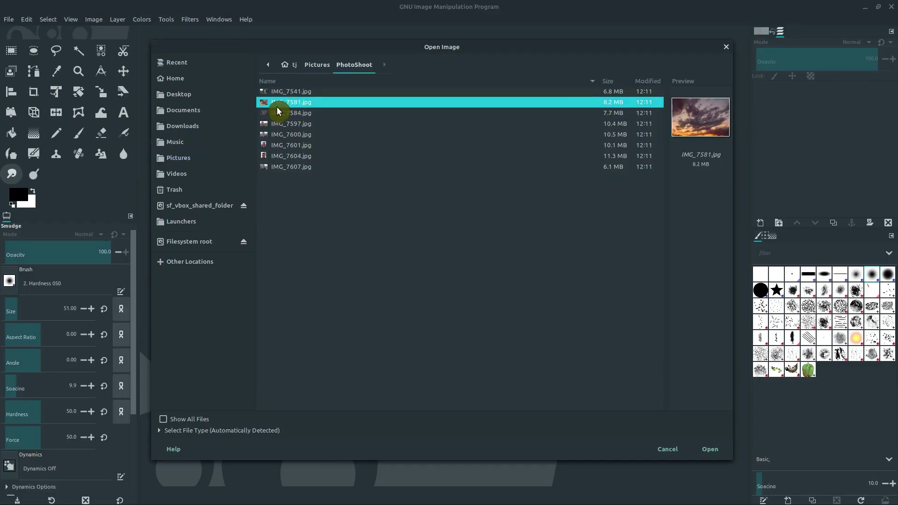
pyautogui.click(707, 451)
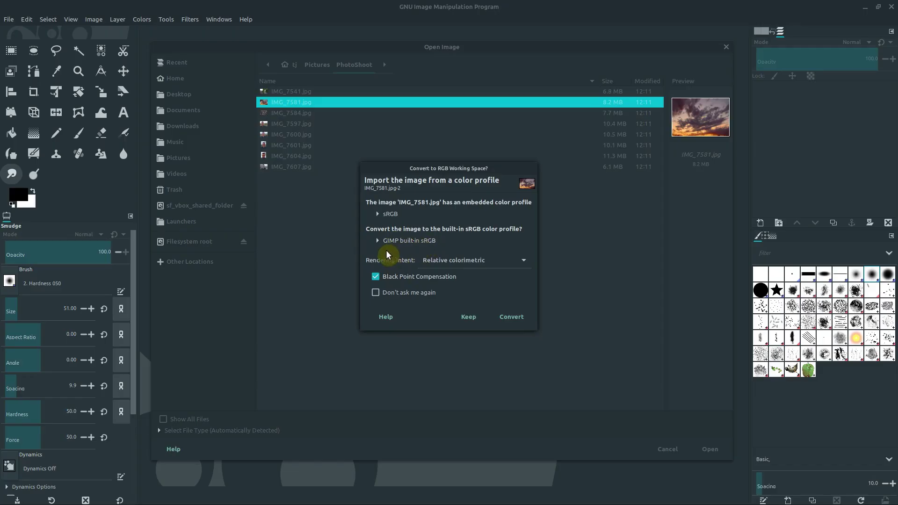
pyautogui.click(468, 318)
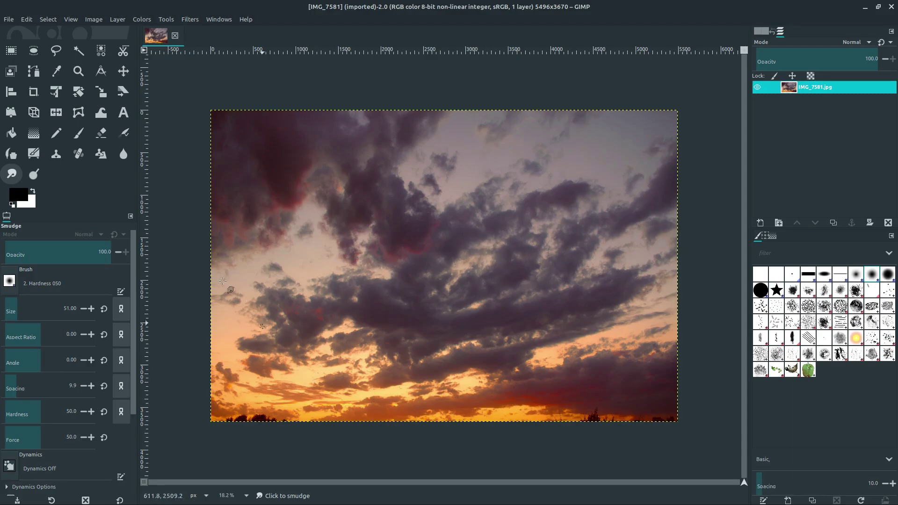
# Select the Smudge tool and set its brush size to 398
pyautogui.click(33, 175)
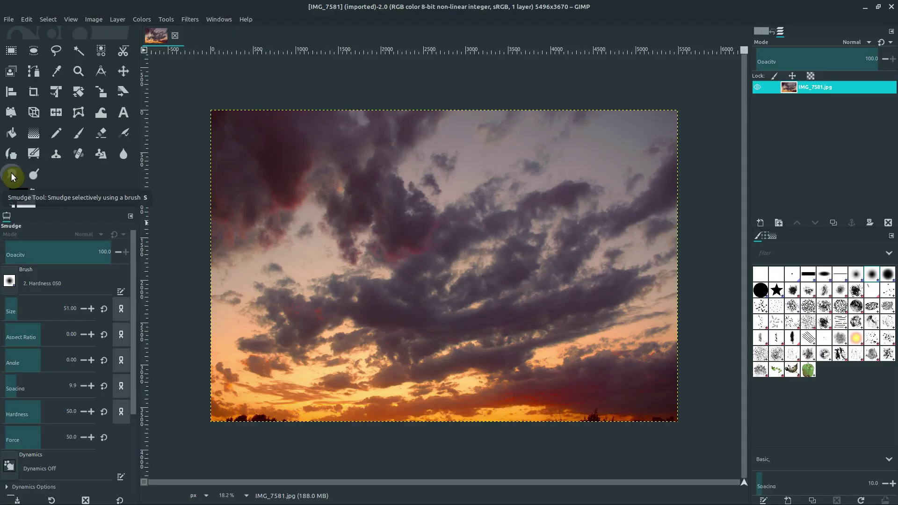
pyautogui.press('s')
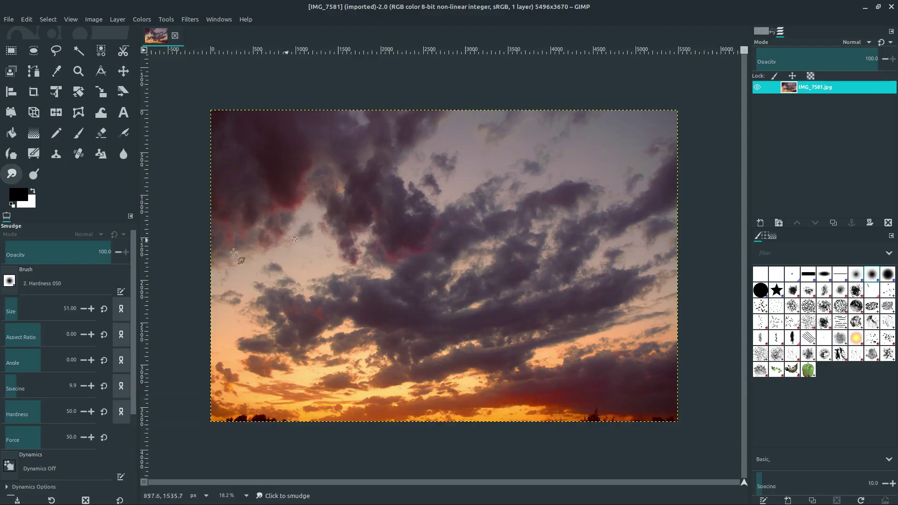
pyautogui.click(19, 309)
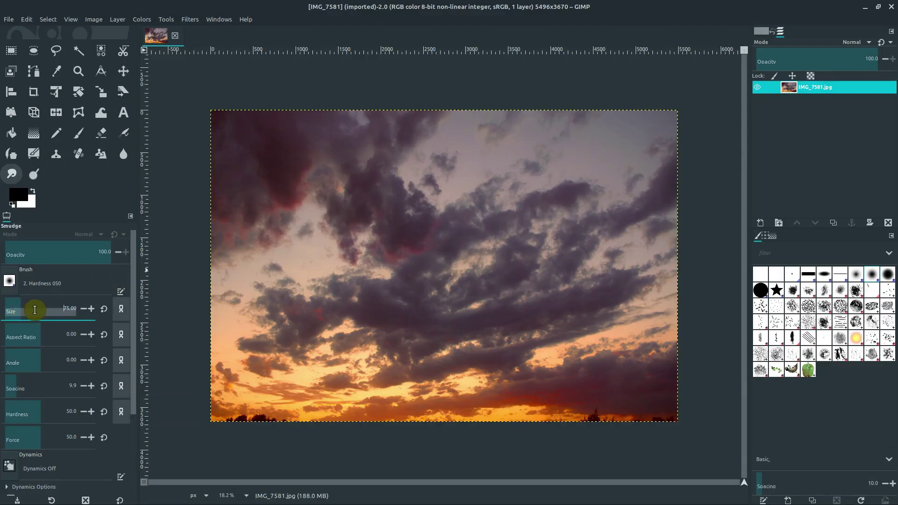
pyautogui.write('398')
pyautogui.press('Return')
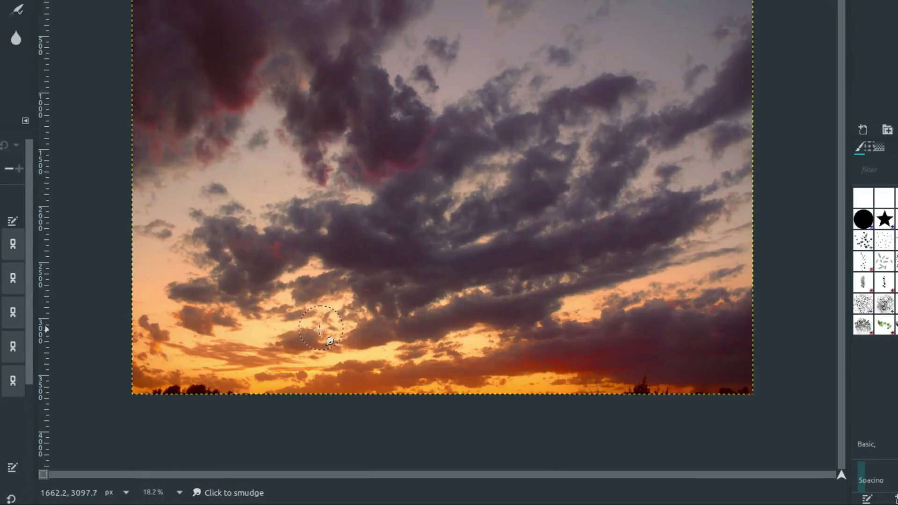
# Test three smudge strokes across the clouds above the horizon, then undo them
pyautogui.moveTo(306, 335)
pyautogui.mouseDown()
pyautogui.moveTo(280, 345)
pyautogui.moveTo(330, 333)
pyautogui.moveTo(292, 348)
pyautogui.moveTo(287, 362)
pyautogui.moveTo(308, 389)
pyautogui.mouseUp()
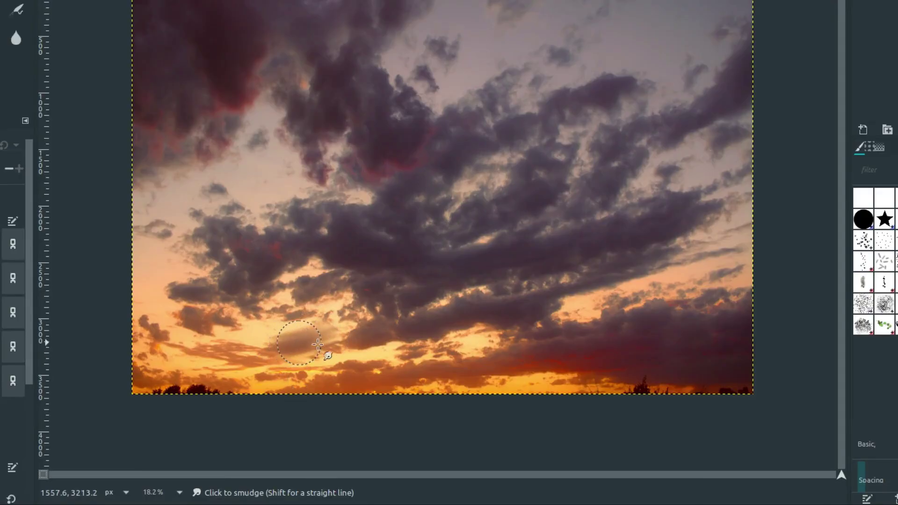
pyautogui.moveTo(317, 345)
pyautogui.mouseDown()
pyautogui.moveTo(290, 336)
pyautogui.moveTo(325, 324)
pyautogui.moveTo(329, 347)
pyautogui.moveTo(310, 302)
pyautogui.moveTo(349, 317)
pyautogui.moveTo(333, 333)
pyautogui.moveTo(320, 301)
pyautogui.moveTo(362, 311)
pyautogui.moveTo(339, 342)
pyautogui.moveTo(328, 281)
pyautogui.moveTo(289, 350)
pyautogui.moveTo(330, 291)
pyautogui.moveTo(270, 335)
pyautogui.moveTo(357, 341)
pyautogui.moveTo(345, 278)
pyautogui.moveTo(301, 344)
pyautogui.moveTo(367, 294)
pyautogui.moveTo(282, 294)
pyautogui.moveTo(338, 347)
pyautogui.moveTo(387, 335)
pyautogui.mouseUp()
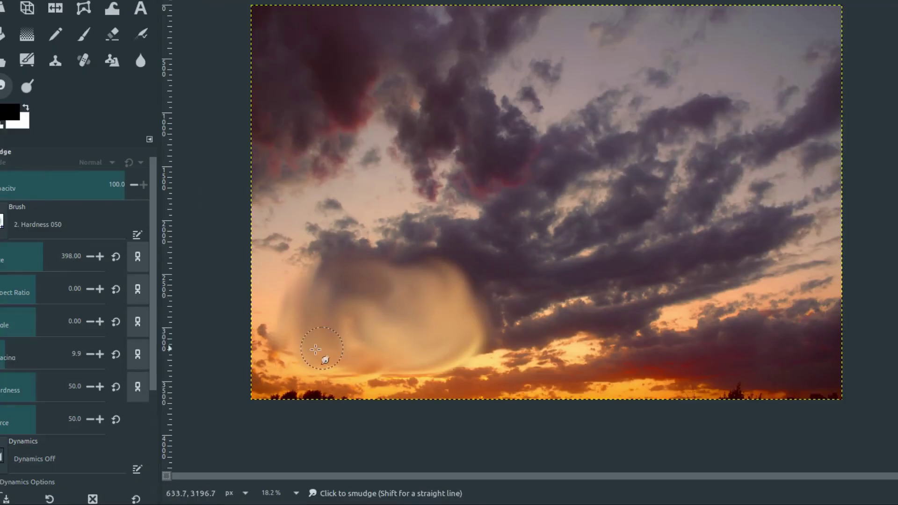
pyautogui.moveTo(315, 349)
pyautogui.mouseDown()
pyautogui.moveTo(261, 302)
pyautogui.moveTo(267, 315)
pyautogui.moveTo(257, 212)
pyautogui.moveTo(260, 127)
pyautogui.moveTo(274, 66)
pyautogui.moveTo(267, 27)
pyautogui.moveTo(385, 13)
pyautogui.moveTo(631, 23)
pyautogui.moveTo(687, 16)
pyautogui.moveTo(839, 31)
pyautogui.moveTo(832, 86)
pyautogui.moveTo(816, 104)
pyautogui.moveTo(812, 151)
pyautogui.moveTo(829, 154)
pyautogui.moveTo(811, 255)
pyautogui.moveTo(827, 308)
pyautogui.mouseUp()
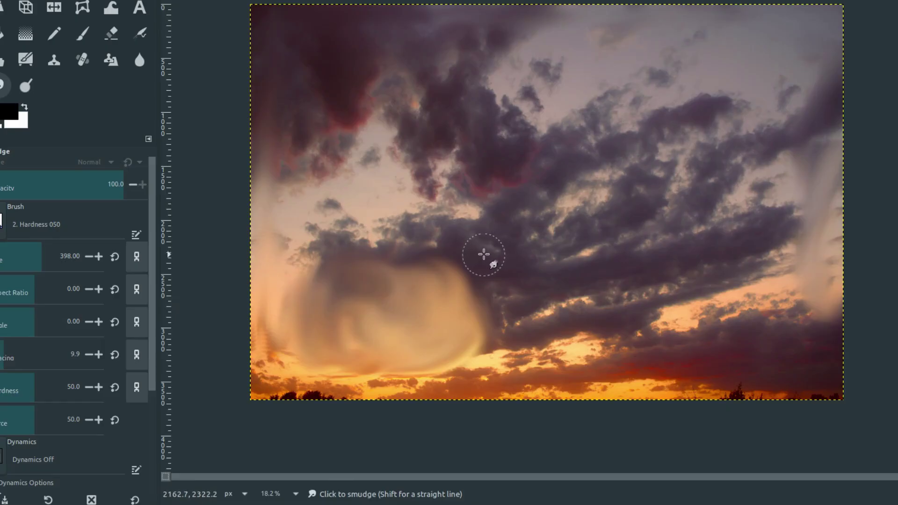
pyautogui.hotkey('ctrl', 'z')
pyautogui.hotkey('ctrl', 'z')
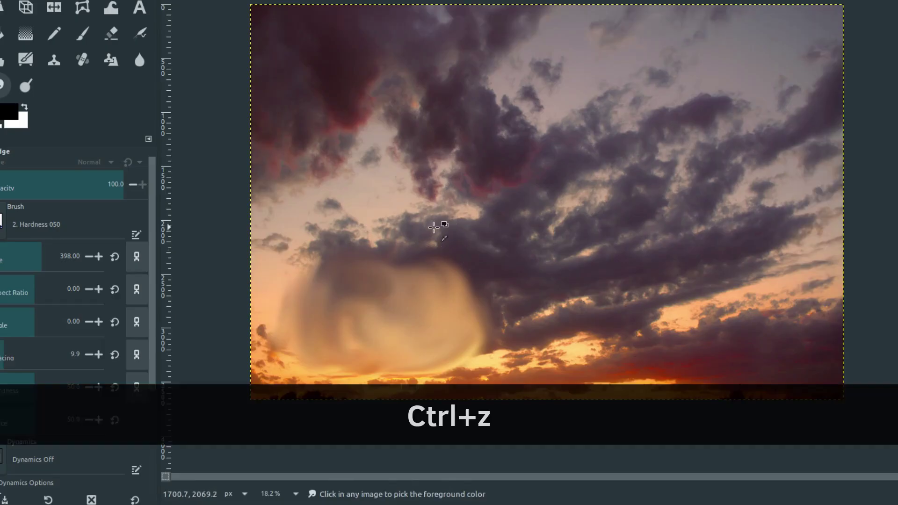
pyautogui.hotkey('ctrl', 'z')
pyautogui.hotkey('ctrl', 'z')
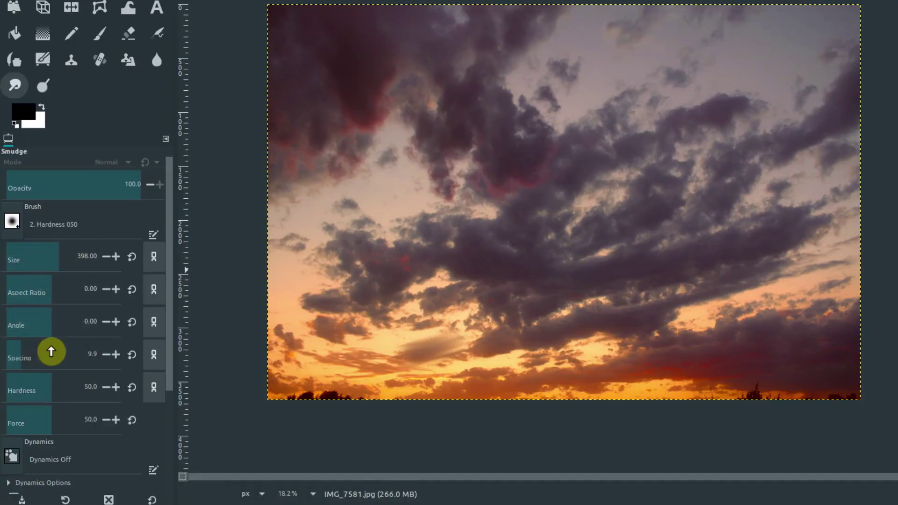
# Try a brush aspect ratio of 3 and angle of 12, then reset the aspect ratio to 0
pyautogui.click(89, 288)
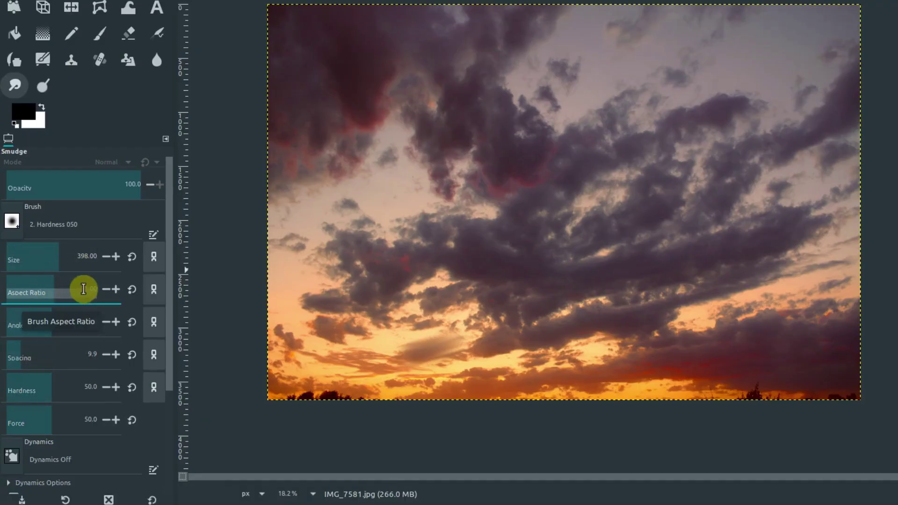
pyautogui.write('3')
pyautogui.press('Return')
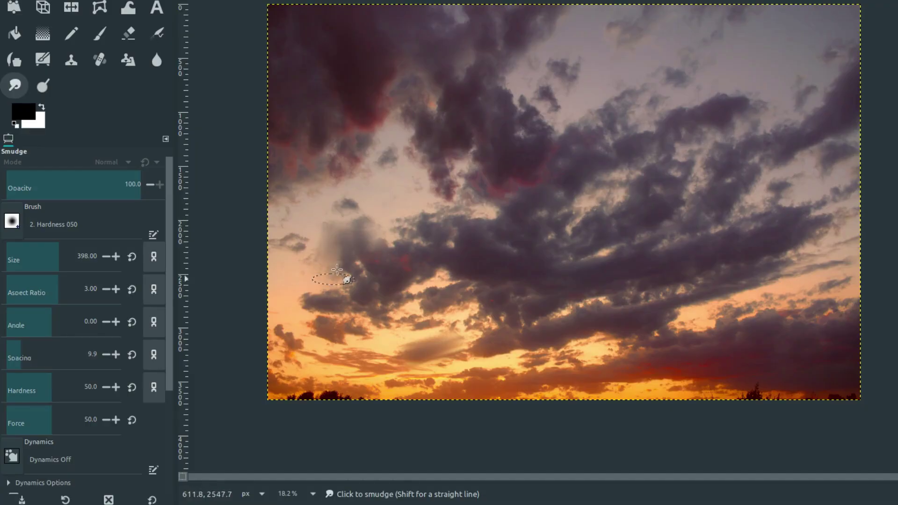
pyautogui.click(55, 318)
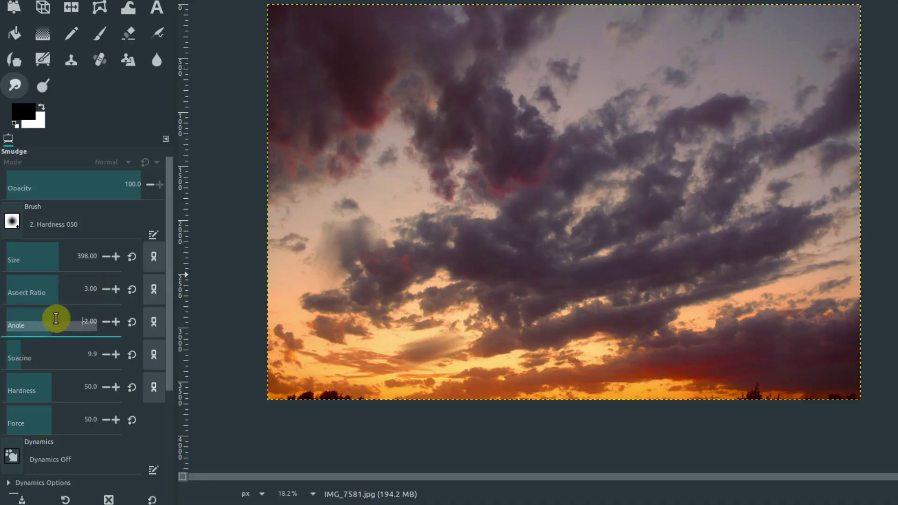
pyautogui.write('1')
pyautogui.press('Return')
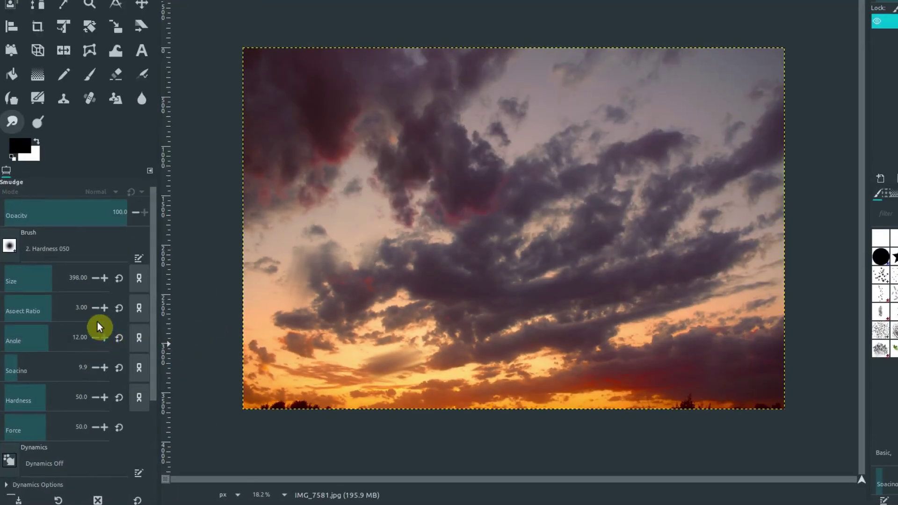
pyautogui.click(119, 312)
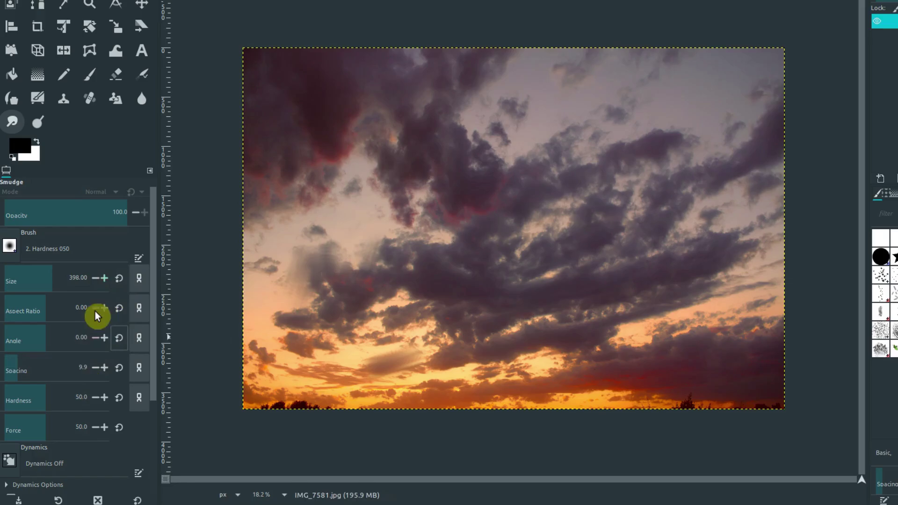
pyautogui.moveTo(154, 305)
pyautogui.mouseDown()
pyautogui.moveTo(151, 374)
pyautogui.moveTo(156, 357)
pyautogui.moveTo(126, 328)
pyautogui.mouseUp()
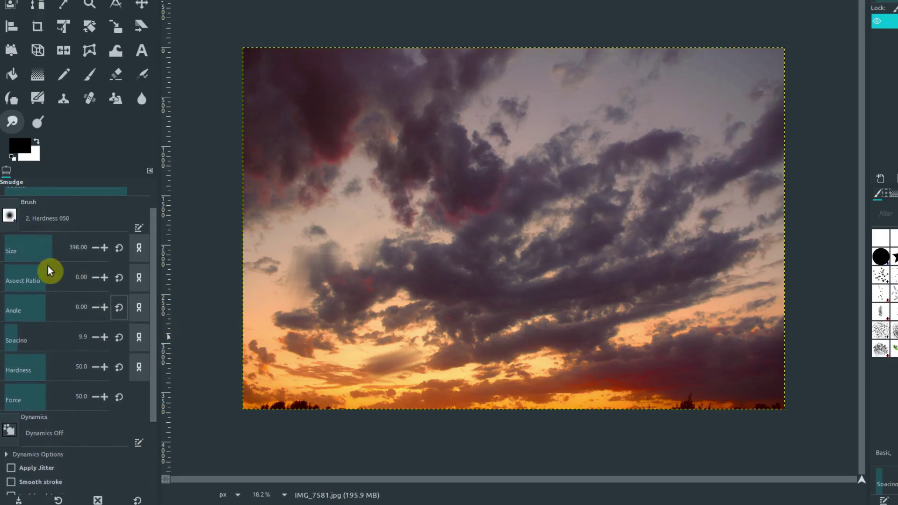
# Return to the Smudge tool via Pencil and Paintbrush, revealing the Dynamics options below
pyautogui.click(67, 77)
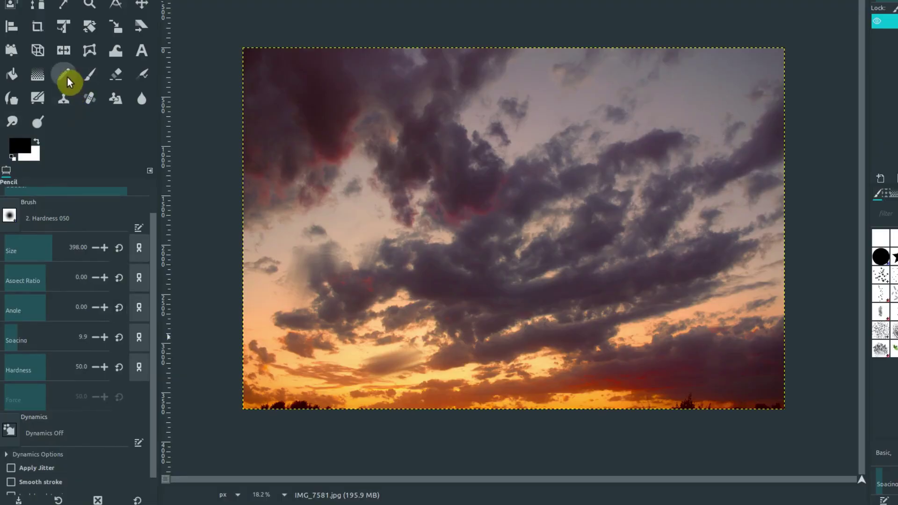
pyautogui.click(89, 75)
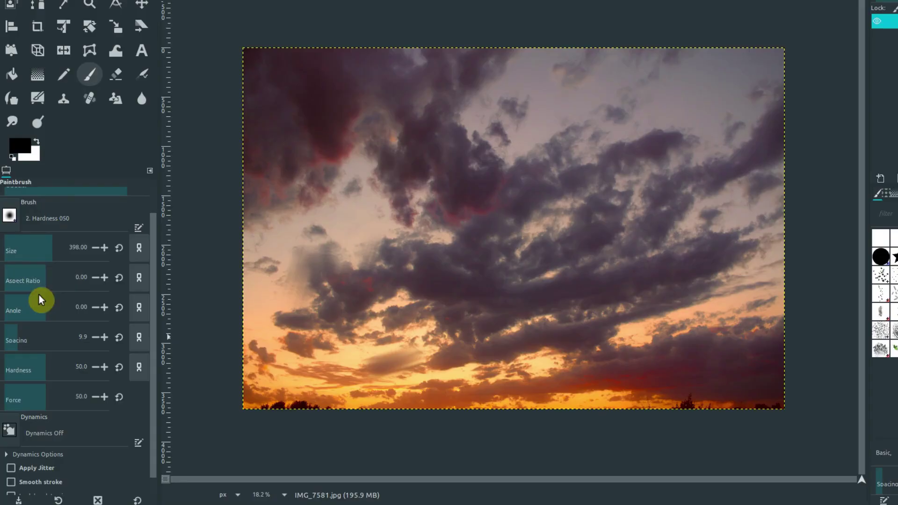
pyautogui.click(14, 125)
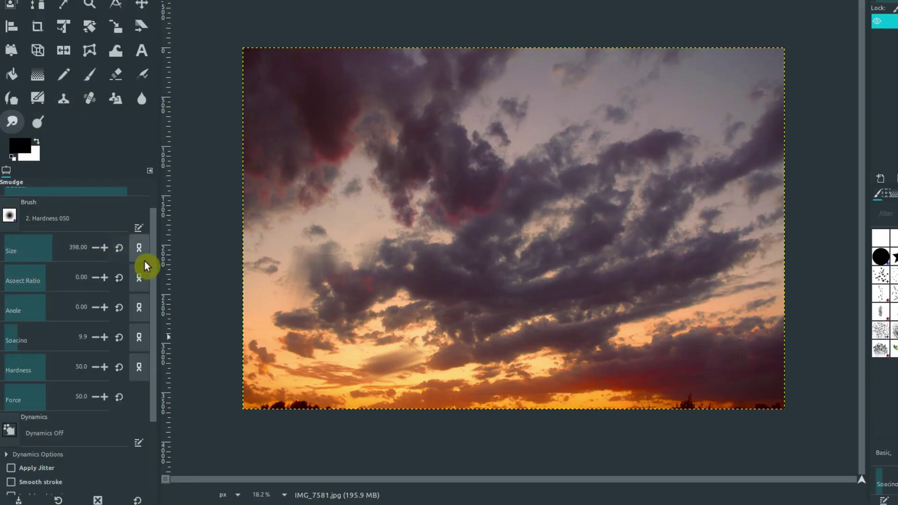
pyautogui.moveTo(156, 265); pyautogui.dragTo(150, 356)
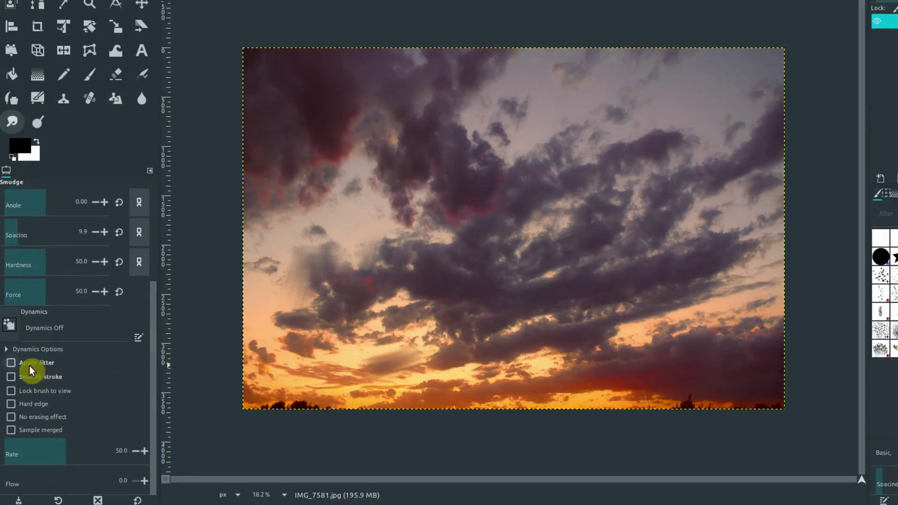
# Enable Apply Jitter and raise the jitter amount, testing it on a dark cloud
pyautogui.click(13, 364)
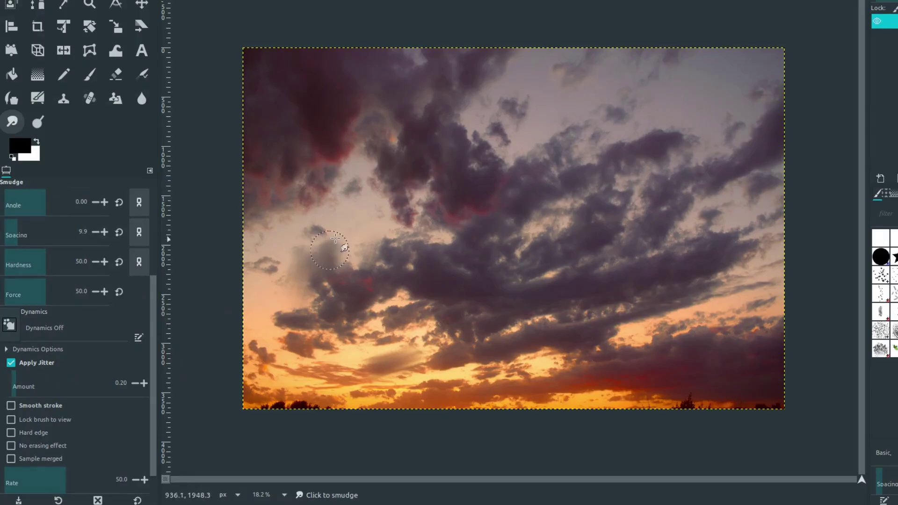
pyautogui.moveTo(439, 154)
pyautogui.mouseDown()
pyautogui.moveTo(404, 195)
pyautogui.moveTo(414, 220)
pyautogui.moveTo(417, 201)
pyautogui.moveTo(415, 220)
pyautogui.moveTo(463, 238)
pyautogui.mouseUp()
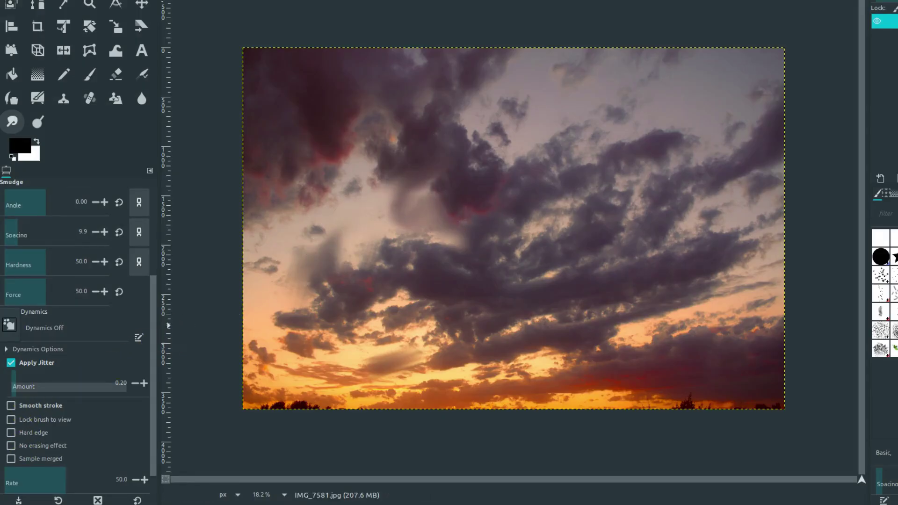
pyautogui.moveTo(56, 379); pyautogui.dragTo(112, 379)
pyautogui.click(40, 385)
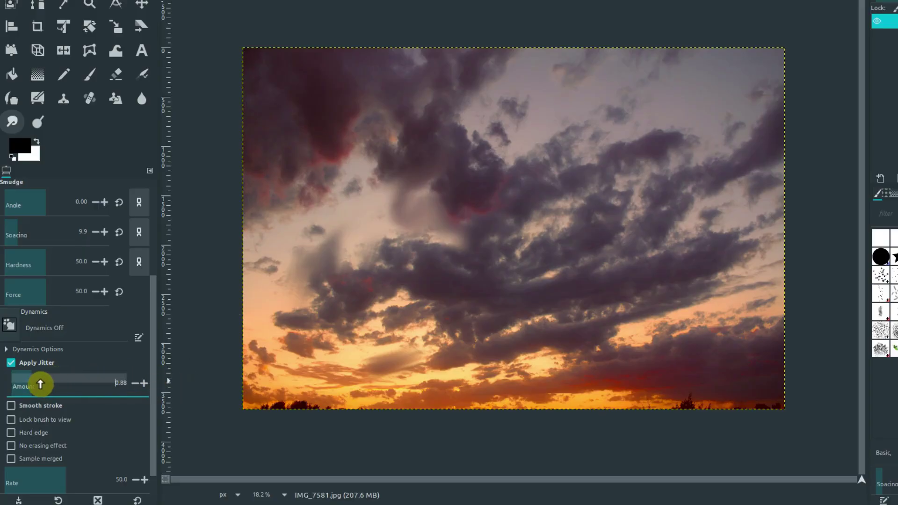
pyautogui.moveTo(40, 384); pyautogui.dragTo(106, 377)
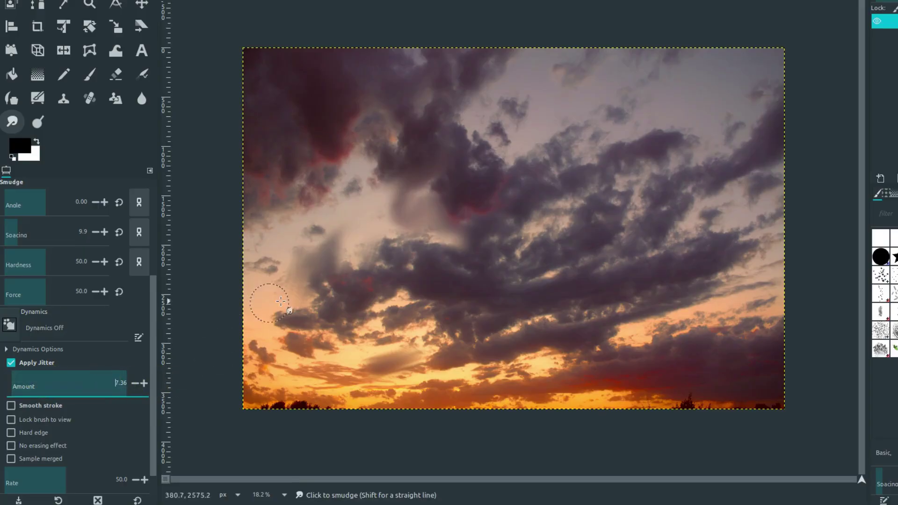
# Smear and lighten cloud patches across the sky, easing the jitter amount to 2.58
pyautogui.moveTo(308, 308); pyautogui.dragTo(313, 341)
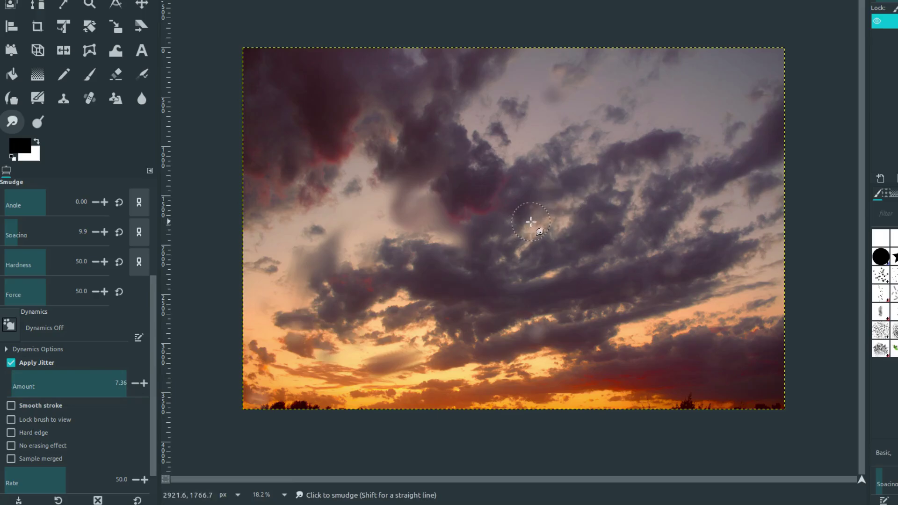
pyautogui.moveTo(531, 222)
pyautogui.mouseDown()
pyautogui.moveTo(566, 202)
pyautogui.moveTo(529, 241)
pyautogui.moveTo(569, 199)
pyautogui.moveTo(520, 238)
pyautogui.moveTo(556, 215)
pyautogui.moveTo(515, 207)
pyautogui.moveTo(467, 246)
pyautogui.moveTo(547, 225)
pyautogui.moveTo(507, 215)
pyautogui.mouseUp()
pyautogui.moveTo(429, 235)
pyautogui.mouseDown()
pyautogui.moveTo(379, 226)
pyautogui.moveTo(444, 239)
pyautogui.moveTo(485, 233)
pyautogui.moveTo(474, 215)
pyautogui.moveTo(592, 213)
pyautogui.mouseUp()
pyautogui.moveTo(96, 376)
pyautogui.mouseDown()
pyautogui.moveTo(40, 374)
pyautogui.moveTo(107, 384)
pyautogui.moveTo(52, 384)
pyautogui.moveTo(70, 385)
pyautogui.mouseUp()
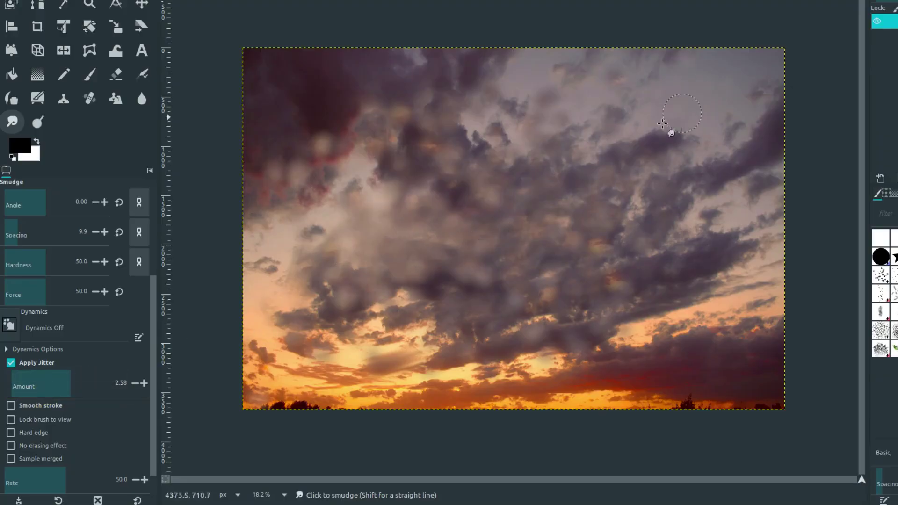
pyautogui.moveTo(662, 124); pyautogui.dragTo(658, 144)
pyautogui.moveTo(680, 320)
pyautogui.mouseDown()
pyautogui.moveTo(636, 352)
pyautogui.moveTo(705, 337)
pyautogui.moveTo(729, 347)
pyautogui.moveTo(633, 372)
pyautogui.moveTo(342, 382)
pyautogui.moveTo(275, 337)
pyautogui.moveTo(280, 269)
pyautogui.mouseUp()
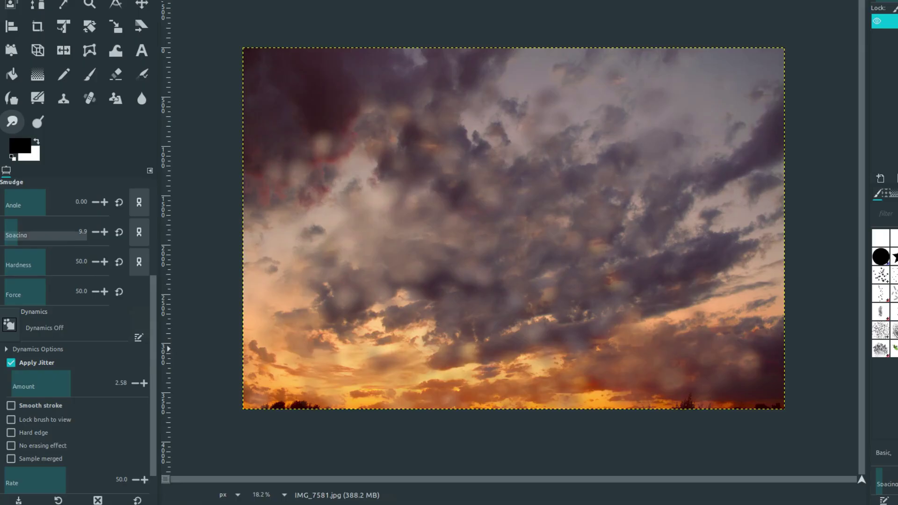
# Reselect Smudge after briefly picking Dodge/Burn, and undo all the smudge strokes
pyautogui.click(39, 122)
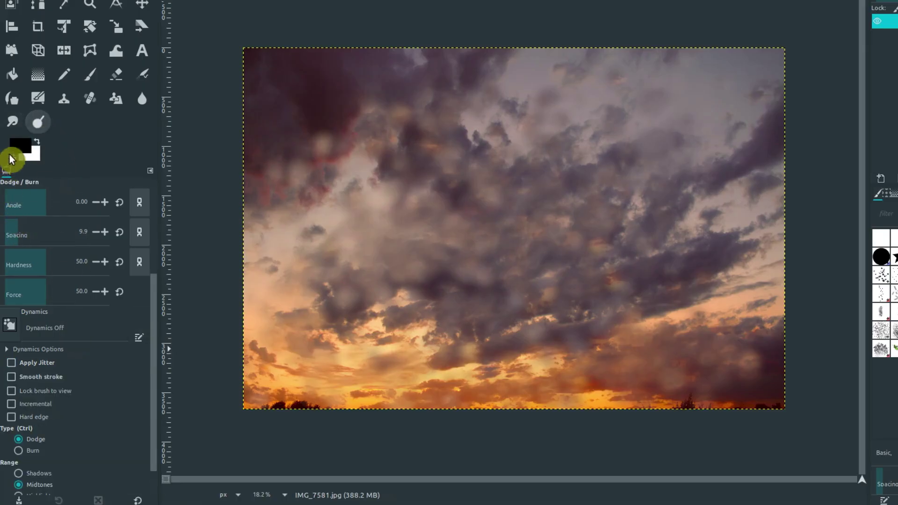
pyautogui.click(12, 122)
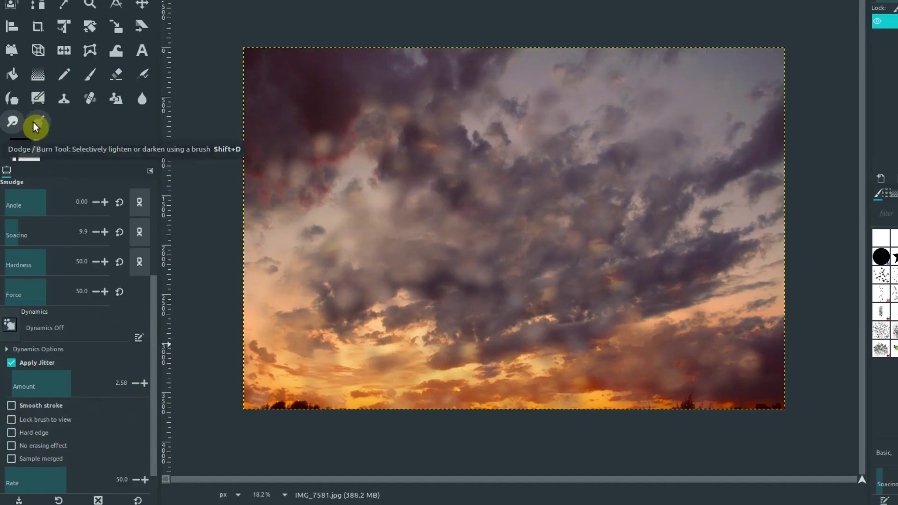
pyautogui.hotkey('ctrl', 'z')
pyautogui.hotkey('ctrl', 'z')
pyautogui.hotkey('ctrl', 'z')
pyautogui.hotkey('ctrl', 'z')
pyautogui.hotkey('ctrl', 'z')
pyautogui.hotkey('ctrl', 'z')
pyautogui.hotkey('ctrl', 'z')
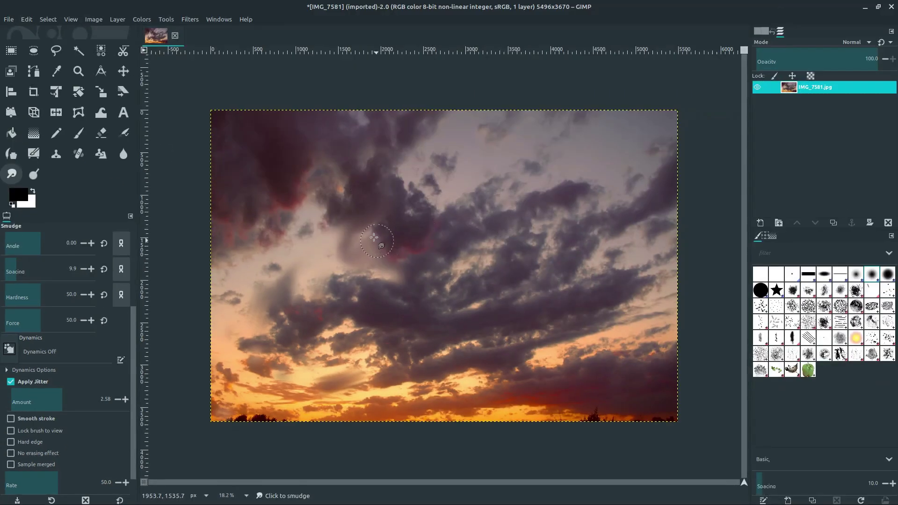
# Close the sunset photo and discard its unsaved changes
pyautogui.click(177, 40)
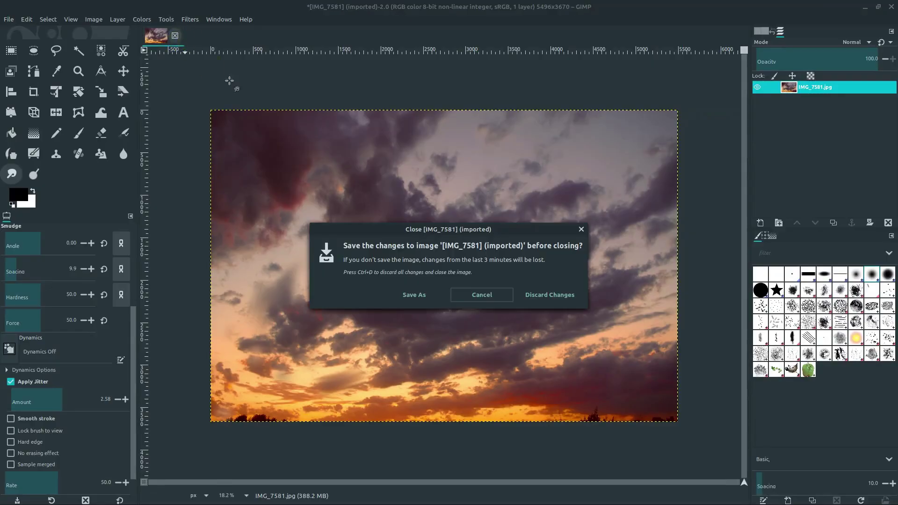
pyautogui.click(537, 297)
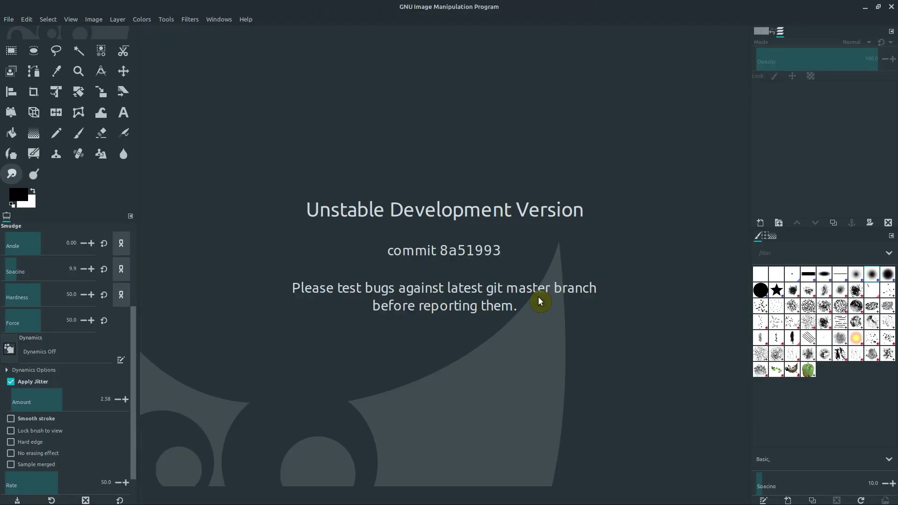
# Drag IMG_7597.jpg from the file manager's PhotoShoot folder into GIMP, converting to built-in sRGB
pyautogui.moveTo(66, 502)
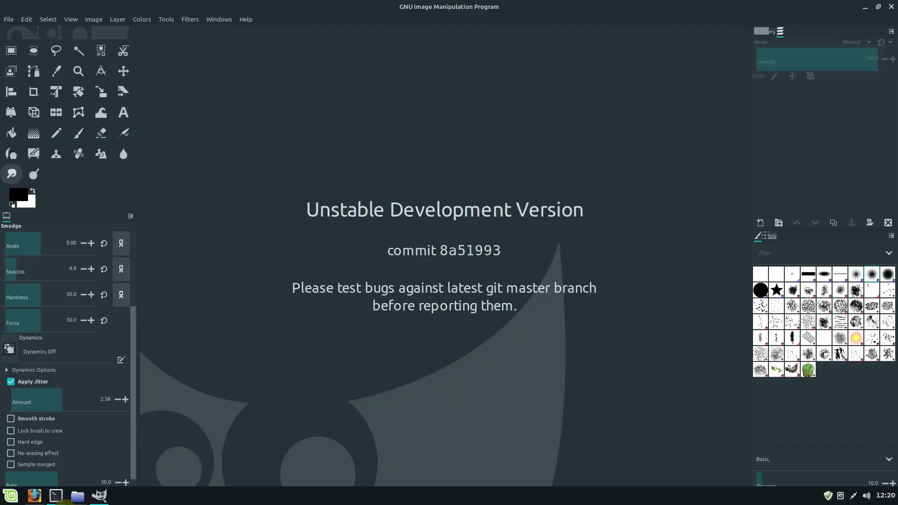
pyautogui.click(84, 445)
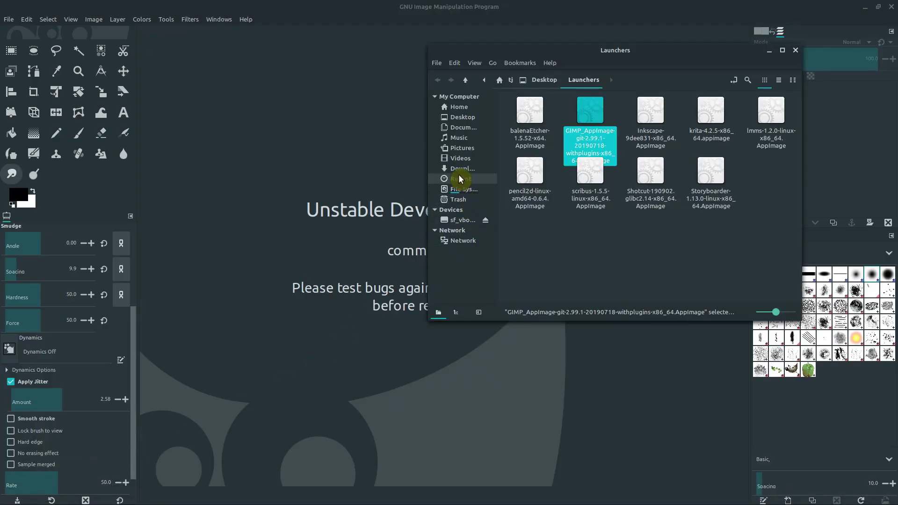
pyautogui.click(459, 148)
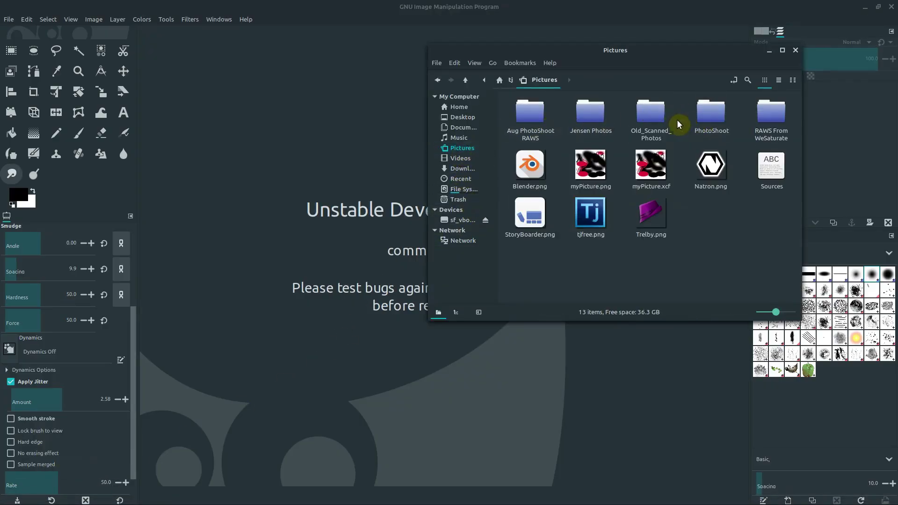
pyautogui.doubleClick(710, 113)
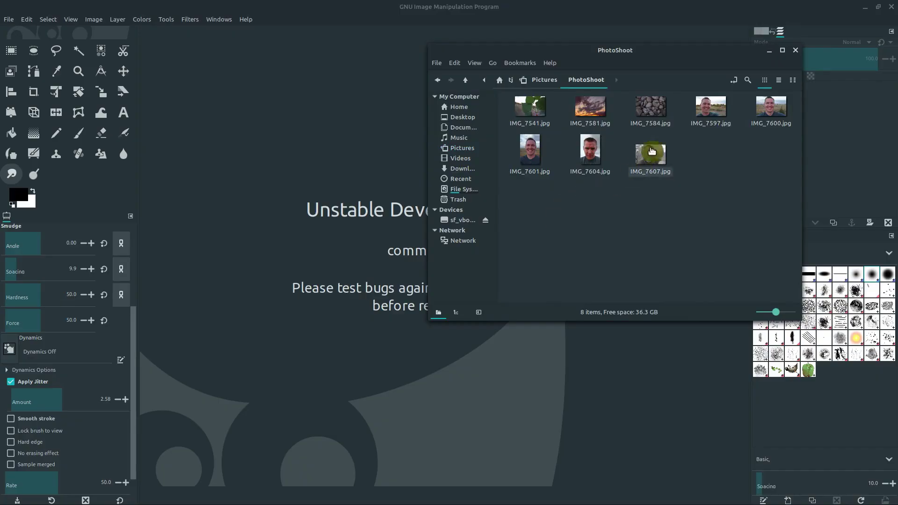
pyautogui.click(713, 112)
pyautogui.moveTo(713, 112); pyautogui.dragTo(257, 257)
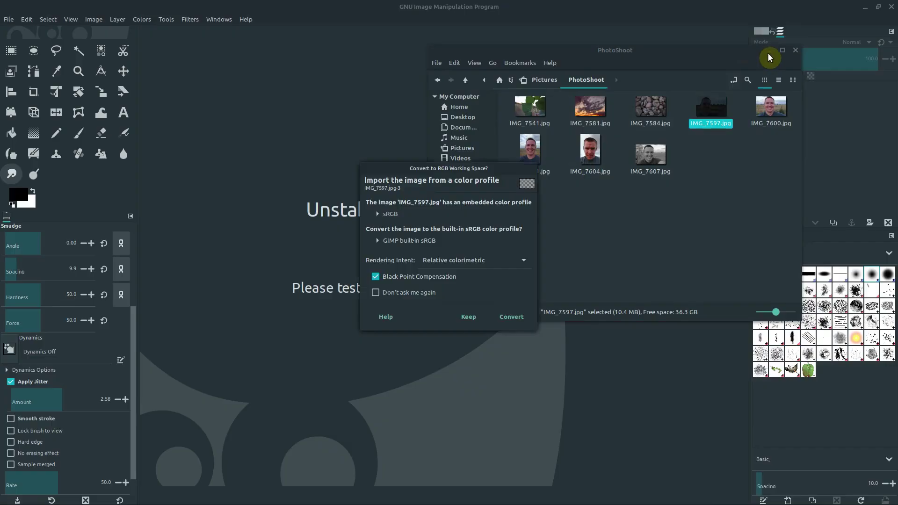
pyautogui.click(510, 320)
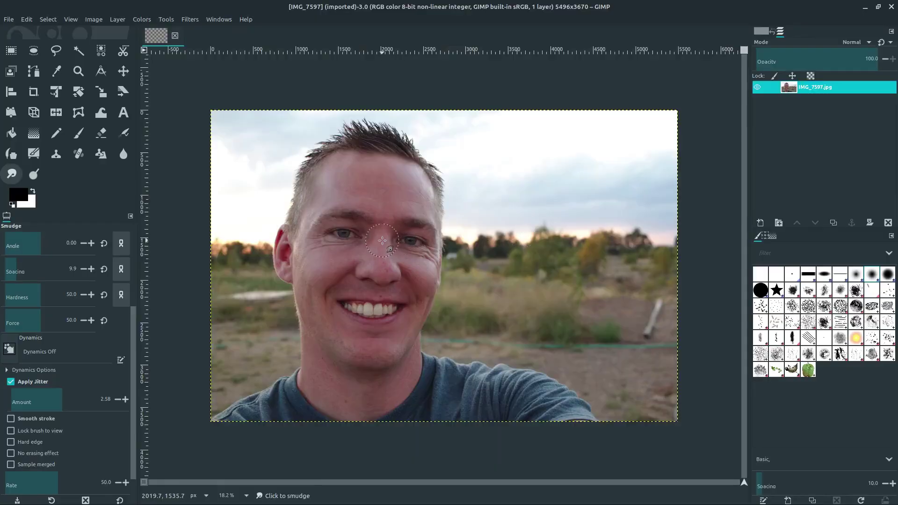
# With Dodge/Burn at midtones, exposure 50, lighten the ear and brighten the teeth and lips
pyautogui.click(37, 177)
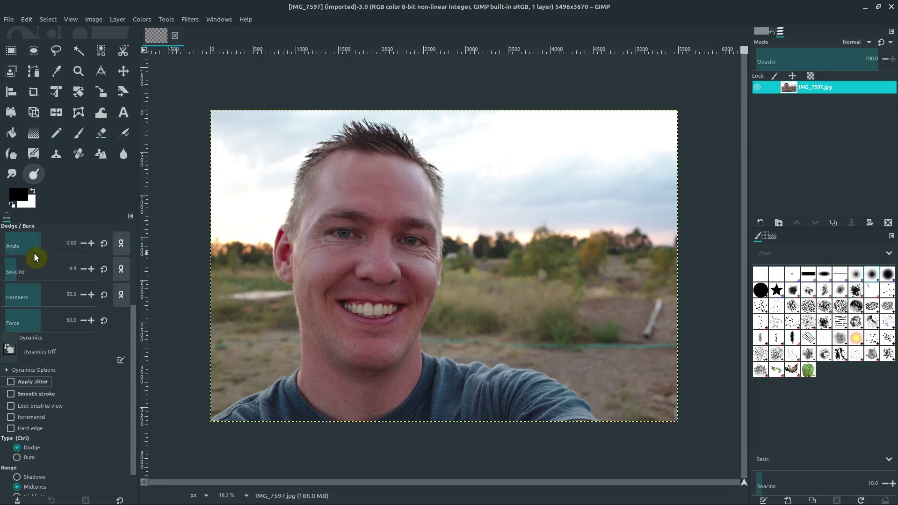
pyautogui.moveTo(134, 344); pyautogui.dragTo(135, 395)
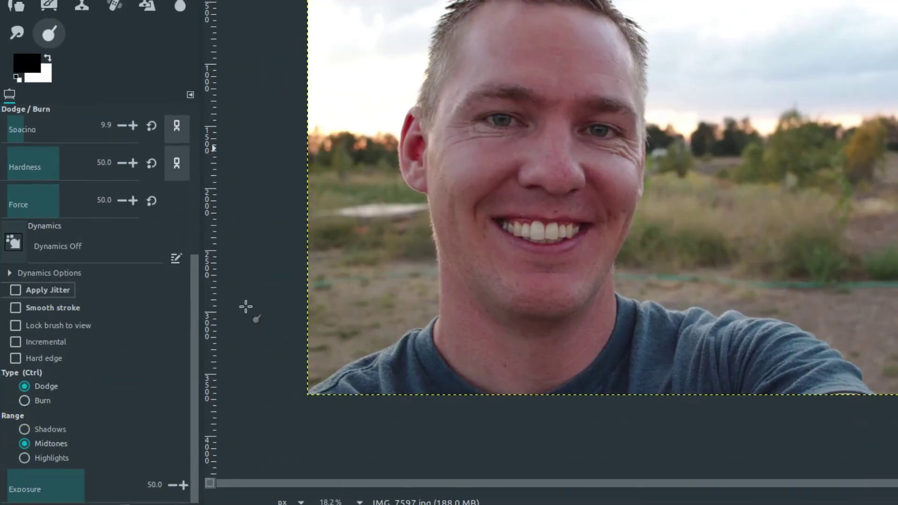
pyautogui.click(406, 120)
pyautogui.moveTo(406, 120)
pyautogui.mouseDown()
pyautogui.moveTo(406, 173)
pyautogui.moveTo(412, 127)
pyautogui.moveTo(417, 172)
pyautogui.moveTo(409, 126)
pyautogui.moveTo(421, 143)
pyautogui.mouseUp()
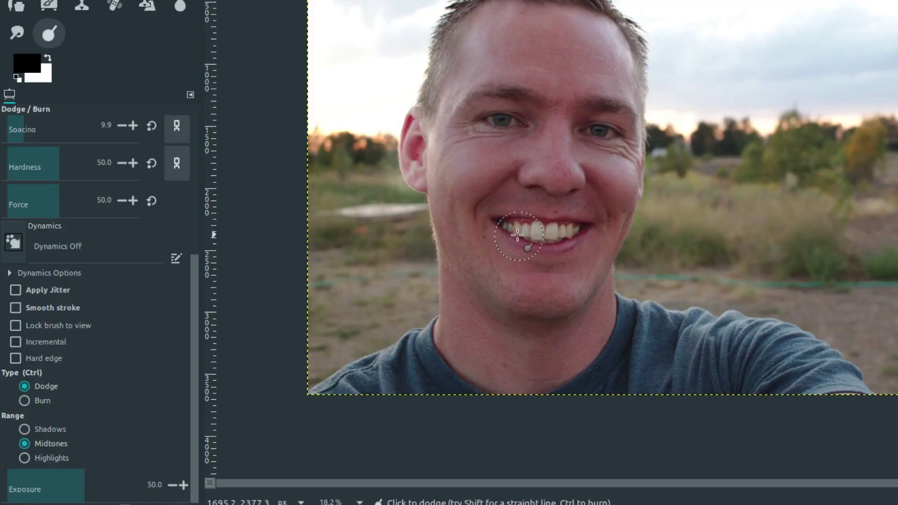
pyautogui.moveTo(585, 227)
pyautogui.mouseDown()
pyautogui.moveTo(542, 237)
pyautogui.moveTo(499, 228)
pyautogui.moveTo(573, 220)
pyautogui.mouseUp()
pyautogui.moveTo(516, 221)
pyautogui.mouseDown()
pyautogui.moveTo(527, 242)
pyautogui.moveTo(563, 210)
pyautogui.moveTo(538, 237)
pyautogui.moveTo(493, 231)
pyautogui.moveTo(585, 233)
pyautogui.moveTo(522, 233)
pyautogui.moveTo(572, 223)
pyautogui.moveTo(533, 238)
pyautogui.moveTo(526, 229)
pyautogui.moveTo(540, 237)
pyautogui.moveTo(576, 226)
pyautogui.moveTo(517, 233)
pyautogui.moveTo(560, 227)
pyautogui.mouseUp()
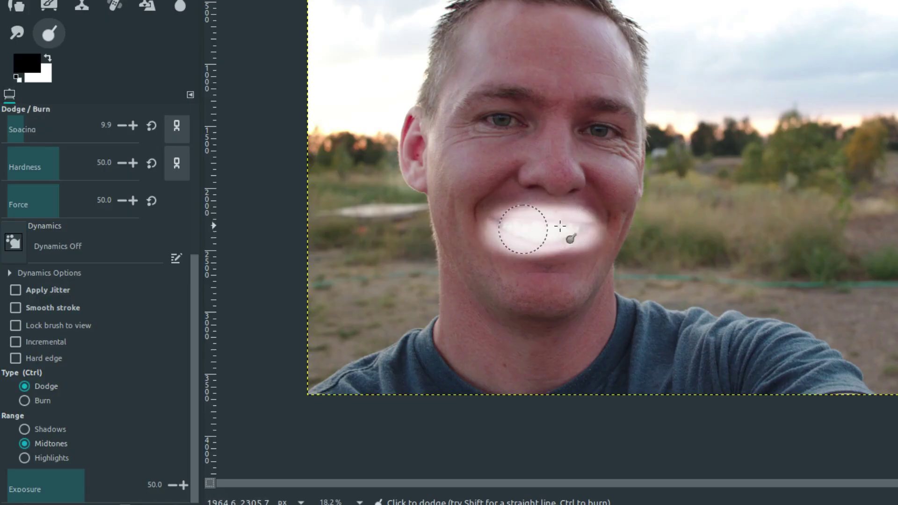
# Undo the mouth dodging, switch the type to Burn, and darken the eyes, ear and lips
pyautogui.hotkey('ctrl', 'z')
pyautogui.hotkey('ctrl', 'z')
pyautogui.hotkey('ctrl', 'z')
pyautogui.hotkey('ctrl', 'z')
pyautogui.hotkey('ctrl', 'z')
pyautogui.hotkey('ctrl', 'z')
pyautogui.hotkey('ctrl', 'z')
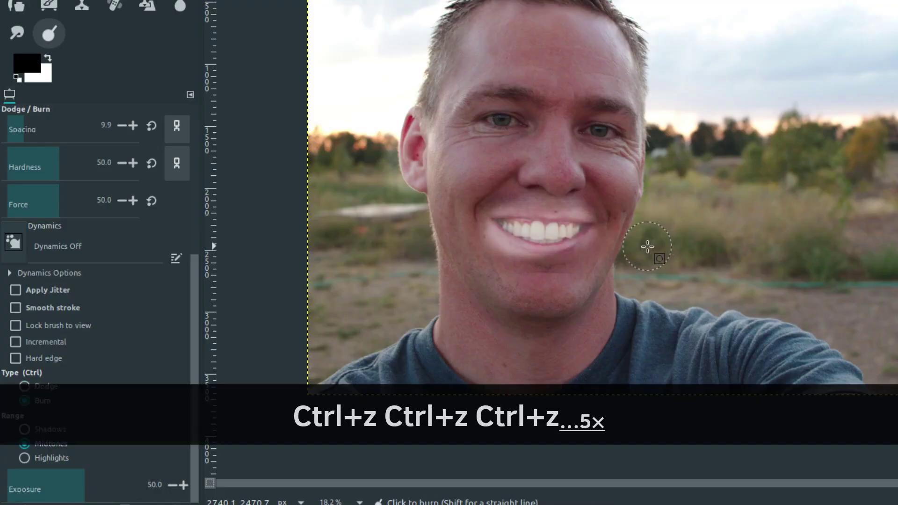
pyautogui.click(28, 402)
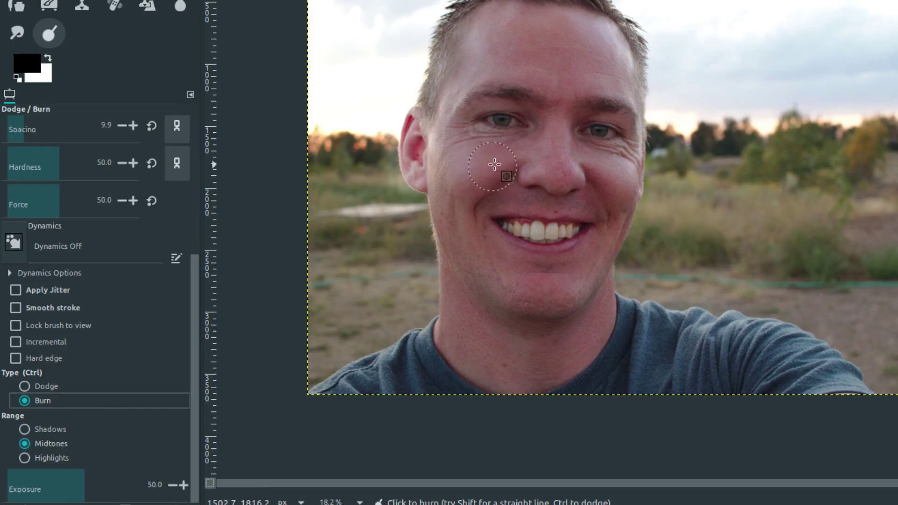
pyautogui.moveTo(599, 133); pyautogui.dragTo(592, 149)
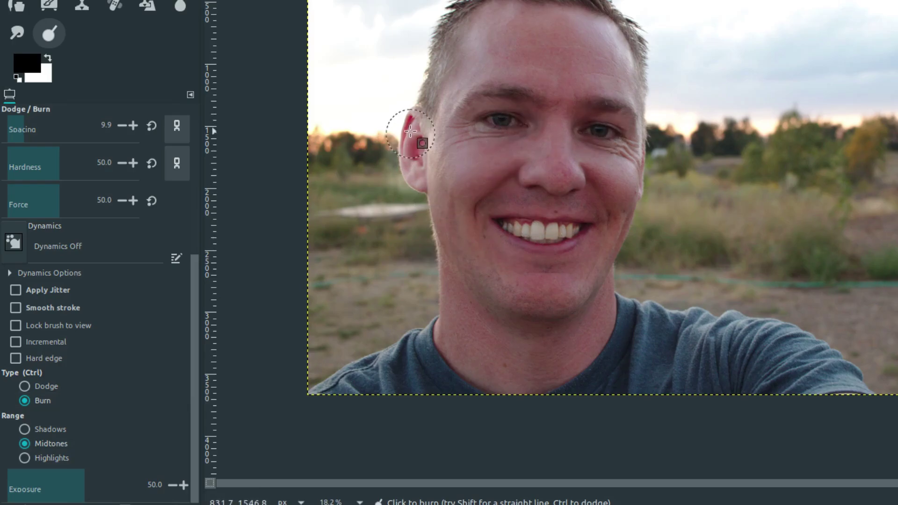
pyautogui.moveTo(391, 137)
pyautogui.mouseDown()
pyautogui.moveTo(415, 147)
pyautogui.moveTo(414, 177)
pyautogui.moveTo(407, 117)
pyautogui.moveTo(421, 192)
pyautogui.moveTo(403, 121)
pyautogui.mouseUp()
pyautogui.moveTo(532, 233)
pyautogui.mouseDown()
pyautogui.moveTo(502, 226)
pyautogui.moveTo(575, 231)
pyautogui.moveTo(505, 226)
pyautogui.moveTo(563, 233)
pyautogui.mouseUp()
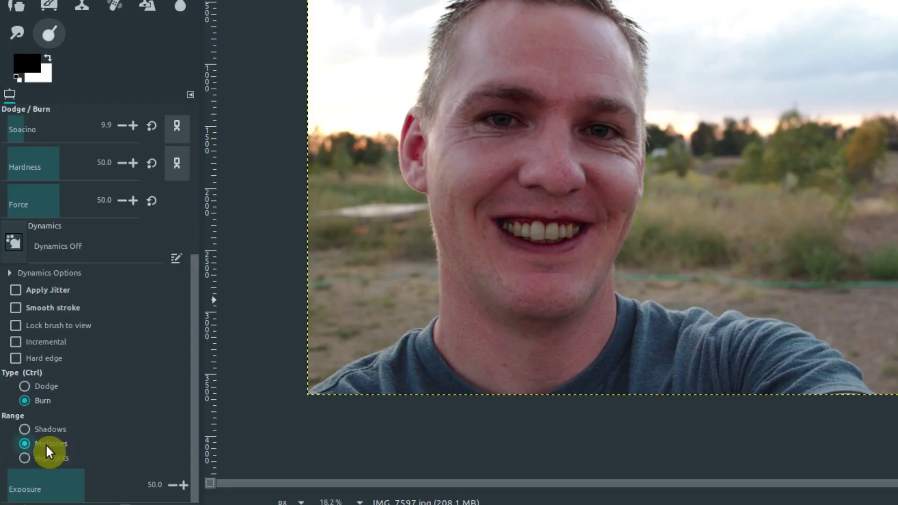
# Set the Burn range to Highlights, test it on the sky, and undo the burn strokes
pyautogui.click(26, 457)
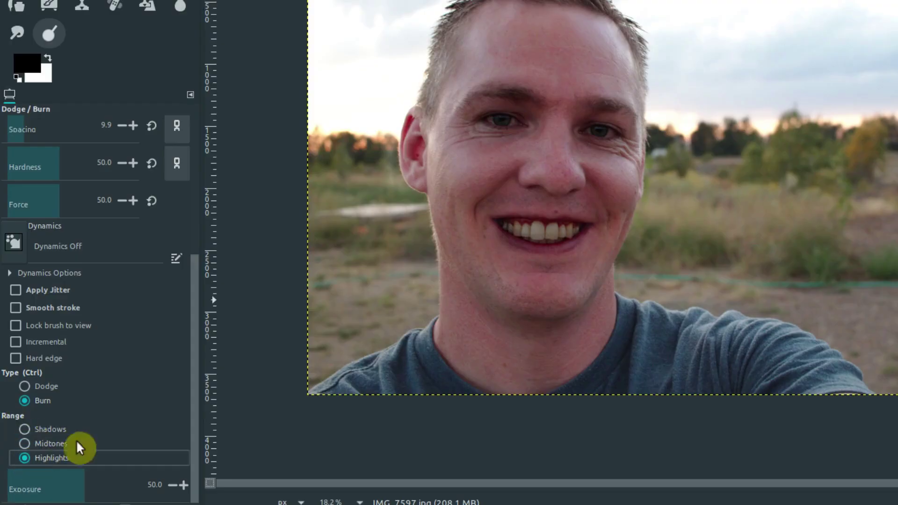
pyautogui.moveTo(369, 112)
pyautogui.mouseDown()
pyautogui.moveTo(337, 130)
pyautogui.moveTo(330, 107)
pyautogui.mouseUp()
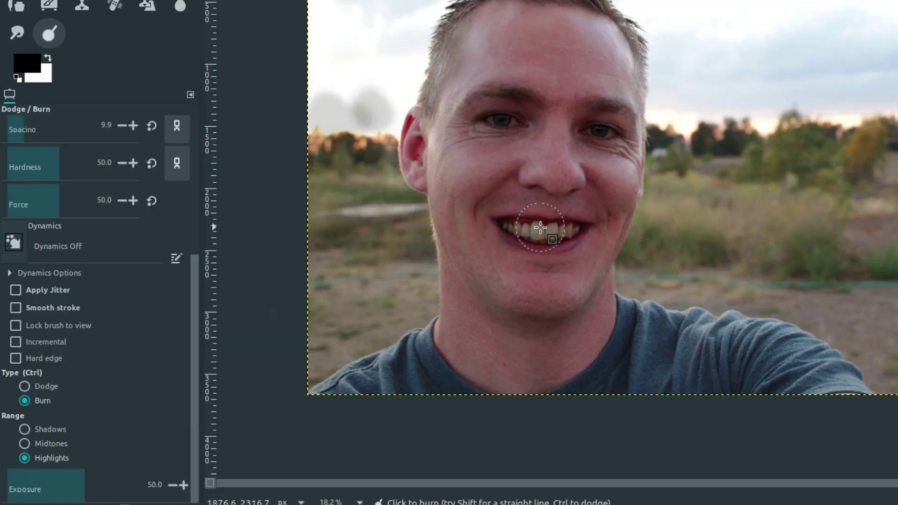
pyautogui.hotkey('ctrl', 'z')
pyautogui.hotkey('ctrl', 'z')
pyautogui.hotkey('ctrl', 'z')
pyautogui.hotkey('ctrl', 'z')
pyautogui.hotkey('ctrl', 'z')
pyautogui.hotkey('ctrl', 'z')
pyautogui.hotkey('ctrl', 'z')
pyautogui.hotkey('ctrl', 'z')
pyautogui.hotkey('ctrl', 'z')
pyautogui.hotkey('ctrl', 'z')
pyautogui.hotkey('ctrl', 'z')
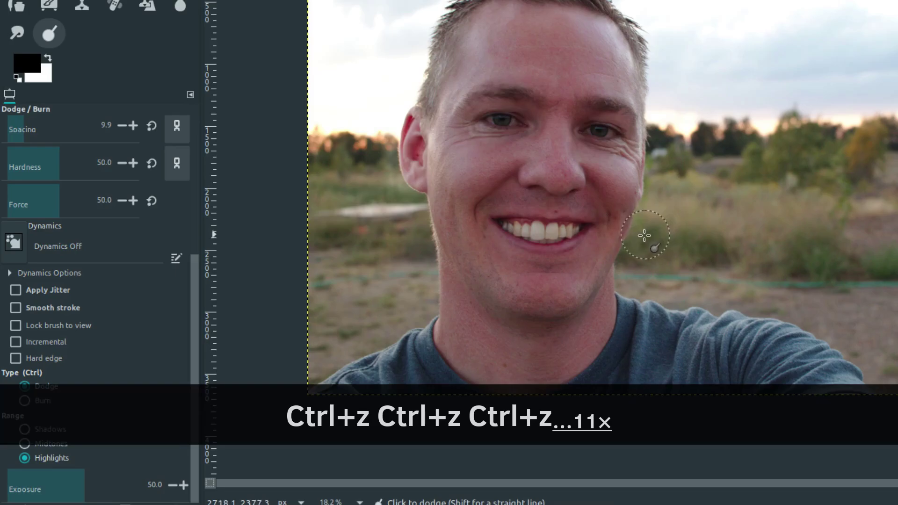
pyautogui.hotkey('ctrl', 'z')
pyautogui.hotkey('ctrl', 'z')
pyautogui.hotkey('ctrl', 'z')
pyautogui.hotkey('ctrl', 'z')
pyautogui.hotkey('ctrl', 'z')
pyautogui.hotkey('ctrl', 'z')
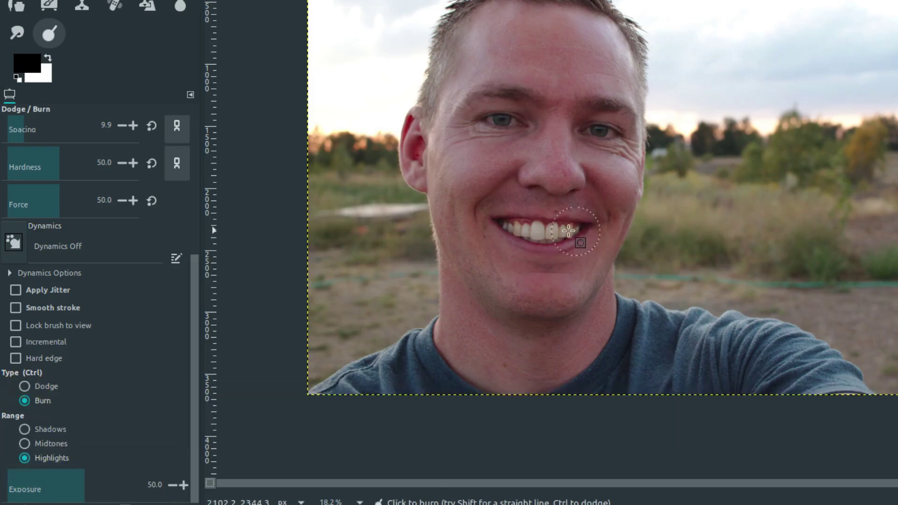
# Make one more test burn on the teeth, then undo it to restore the original portrait
pyautogui.moveTo(198, 290)
pyautogui.mouseDown()
pyautogui.moveTo(201, 249)
pyautogui.moveTo(75, 171)
pyautogui.moveTo(42, 171)
pyautogui.mouseUp()
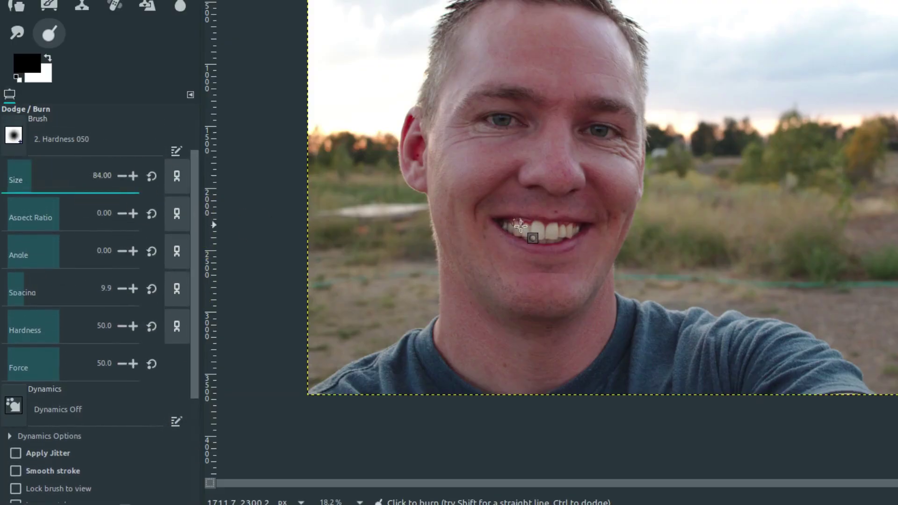
pyautogui.moveTo(520, 232); pyautogui.dragTo(551, 233)
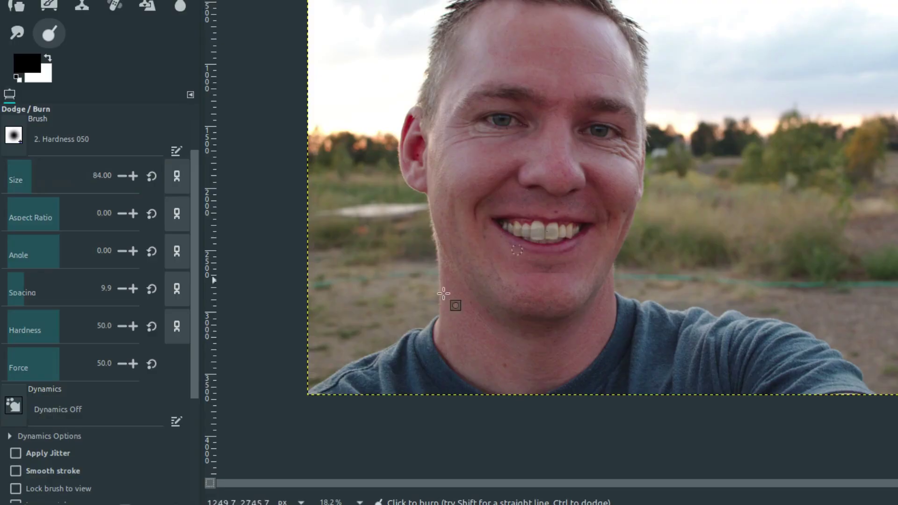
pyautogui.hotkey('ctrl', 'z')
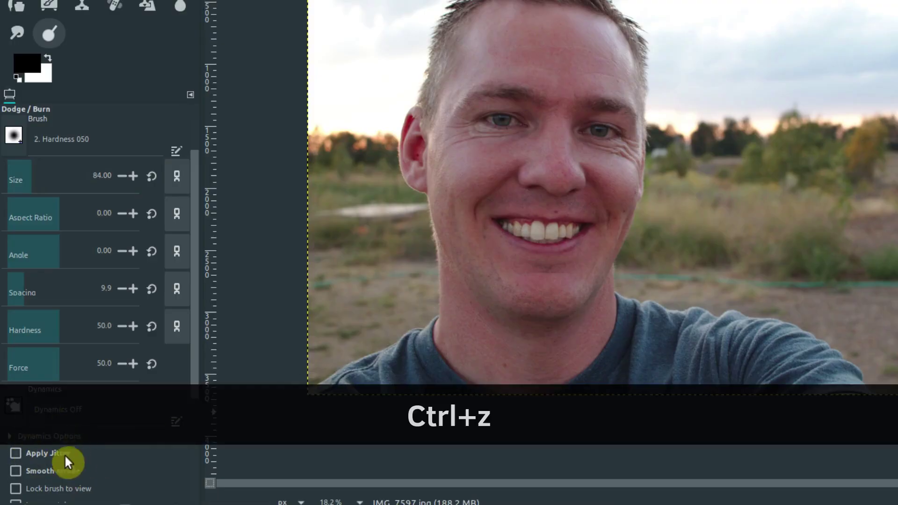
pyautogui.scroll(-6, 197, 347)
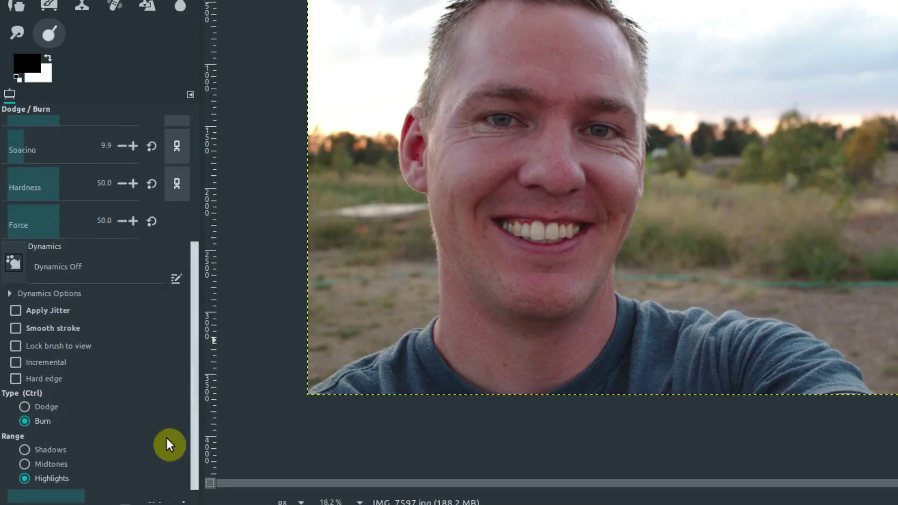
pyautogui.click(25, 408)
pyautogui.moveTo(556, 230); pyautogui.dragTo(559, 230)
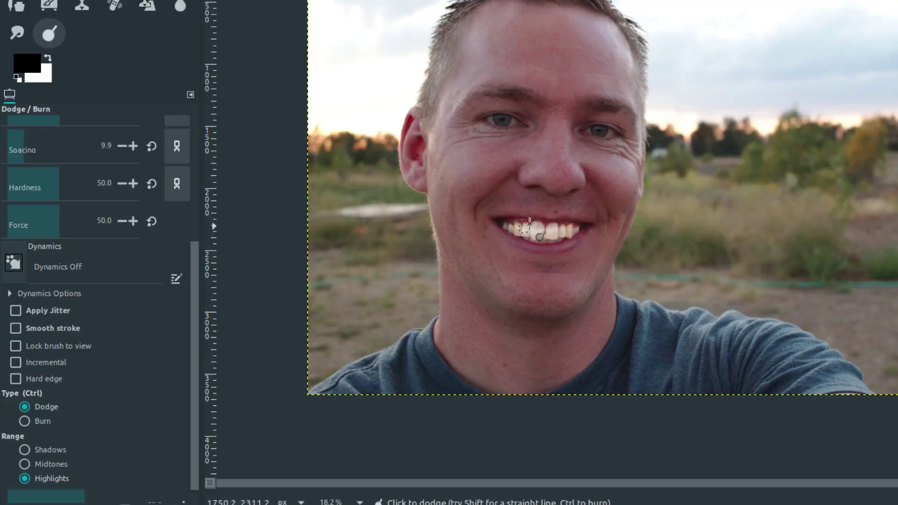
pyautogui.hotkey('ctrl', 'z')
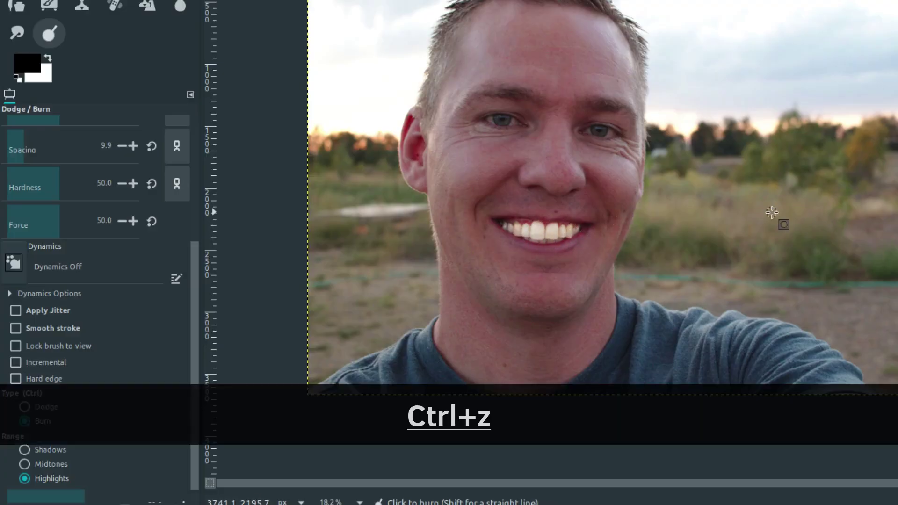
pyautogui.moveTo(194, 298); pyautogui.dragTo(194, 374)
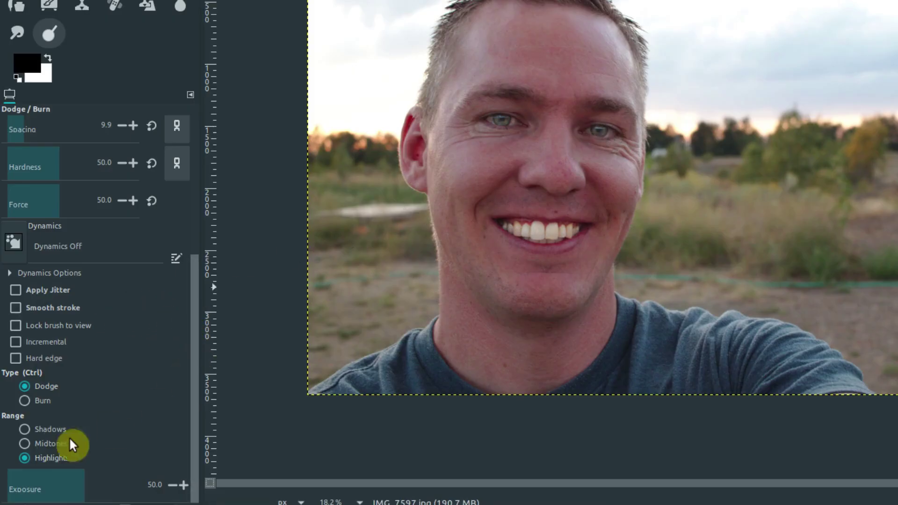
pyautogui.moveTo(193, 425)
pyautogui.mouseDown()
pyautogui.moveTo(225, 287)
pyautogui.moveTo(216, 226)
pyautogui.mouseUp()
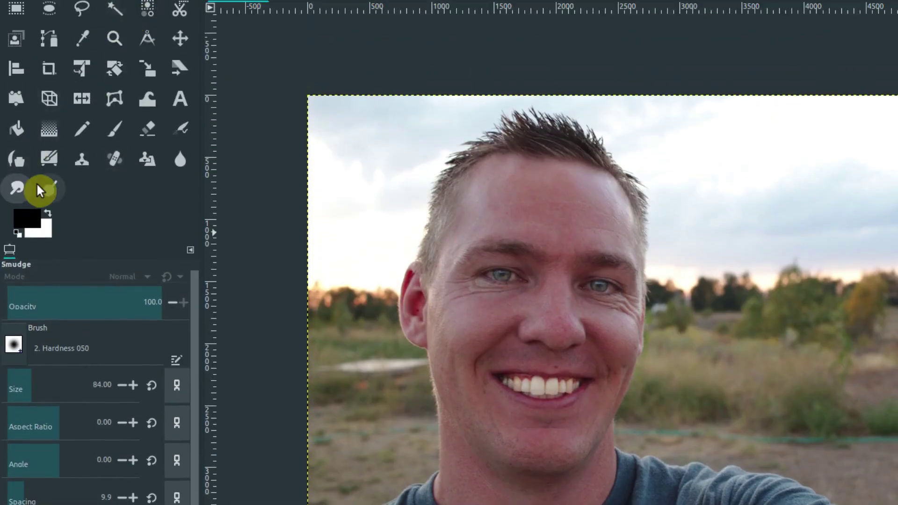
# Try Paintbrush, Eraser, Pencil and Dodge/Burn, ending on Smudge at size 84, force 50, jitter 2.58
pyautogui.click(115, 130)
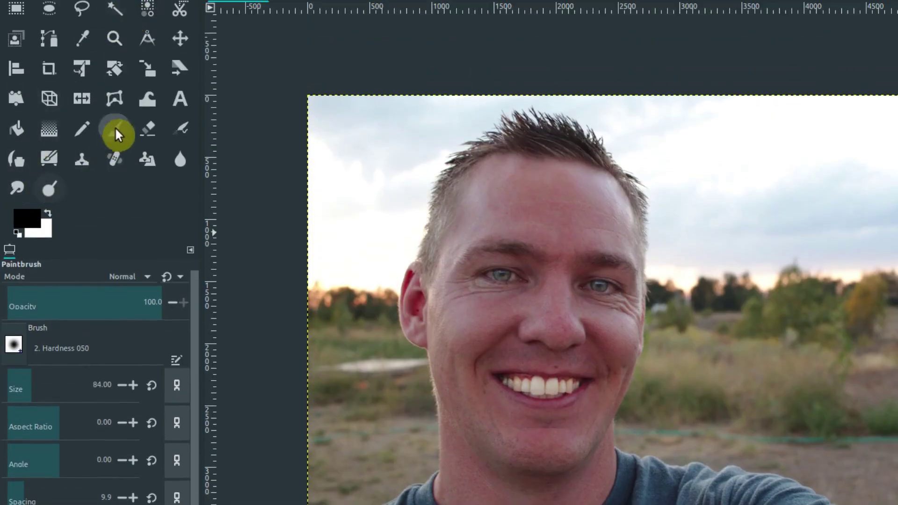
pyautogui.click(149, 134)
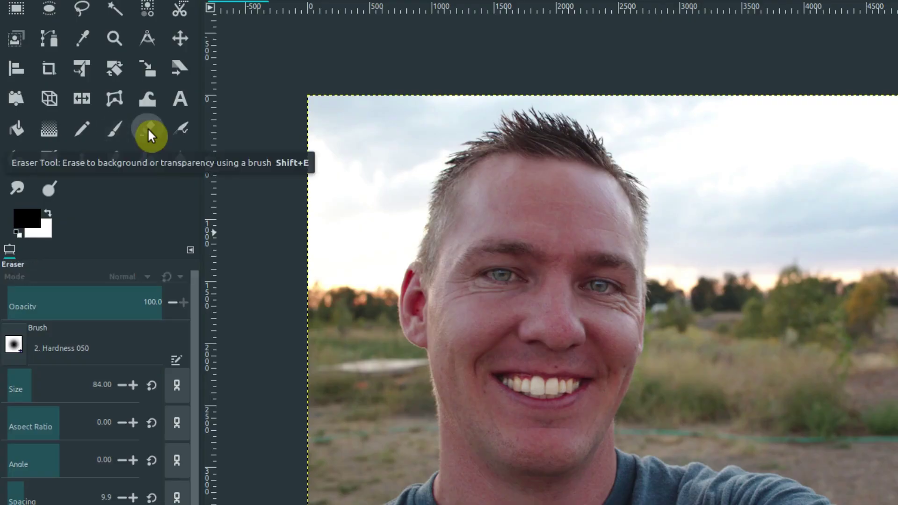
pyautogui.click(82, 130)
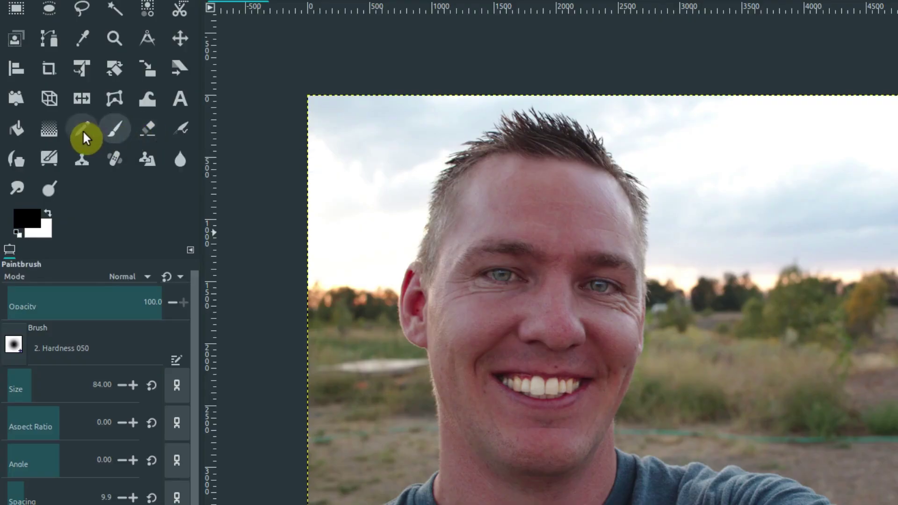
pyautogui.click(50, 191)
pyautogui.click(19, 187)
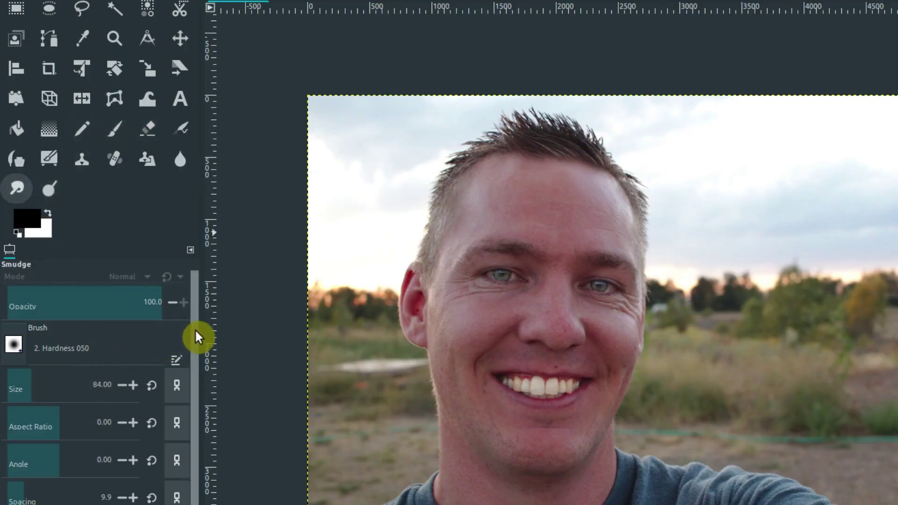
pyautogui.moveTo(195, 331)
pyautogui.mouseDown()
pyautogui.moveTo(197, 438)
pyautogui.moveTo(187, 486)
pyautogui.mouseUp()
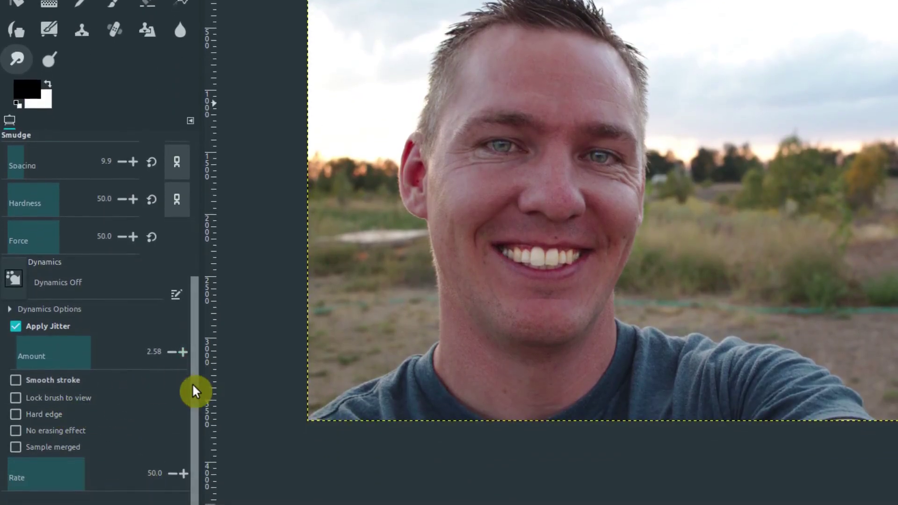
pyautogui.moveTo(195, 391); pyautogui.dragTo(198, 260)
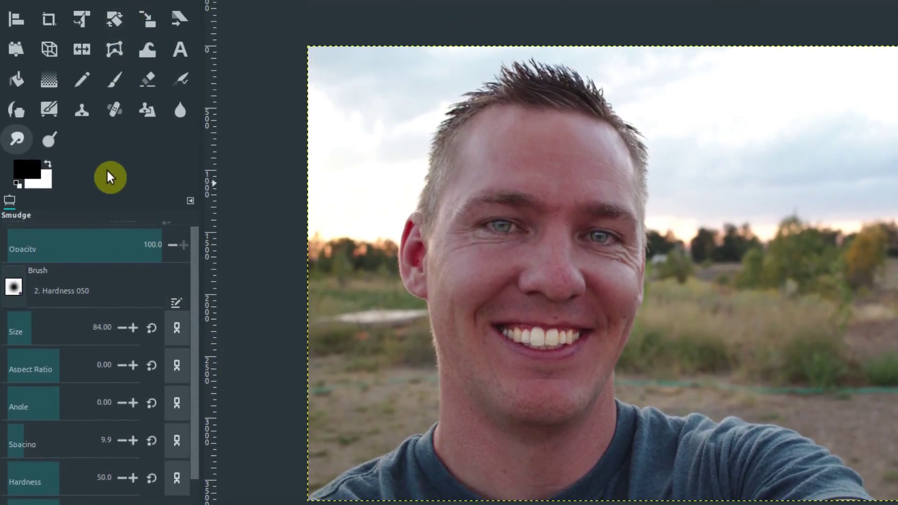